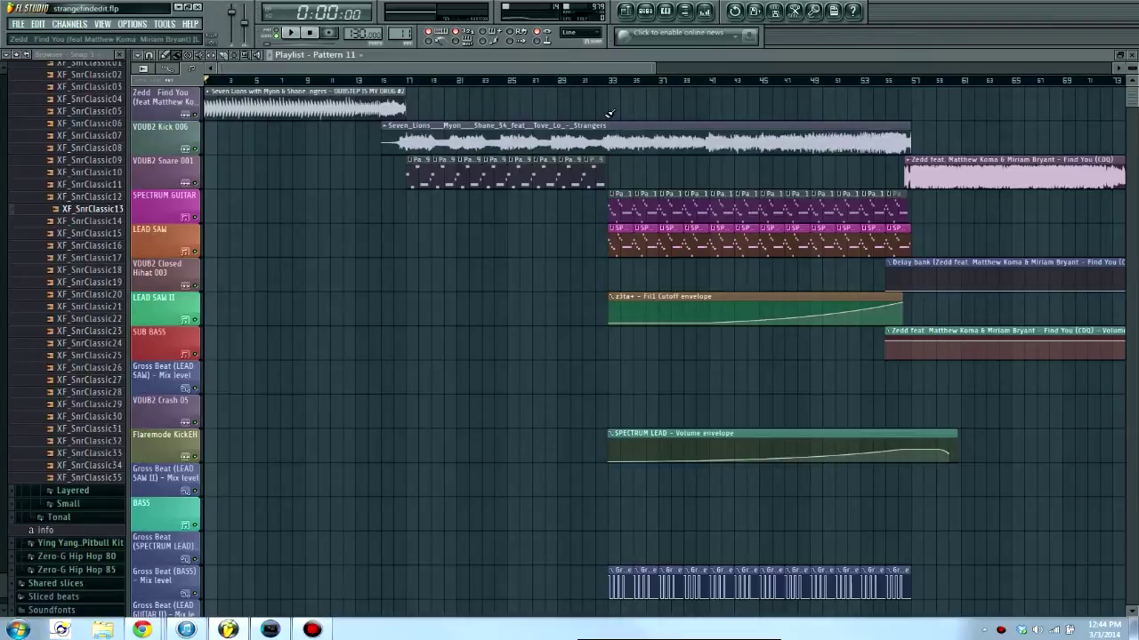
# - Examine the layout of audio clips, patterns and automation envelopes across the whole playlist arrangement
pyautogui.moveTo(656, 68); pyautogui.dragTo(830, 77)
pyautogui.hscroll(5, 832, 106)
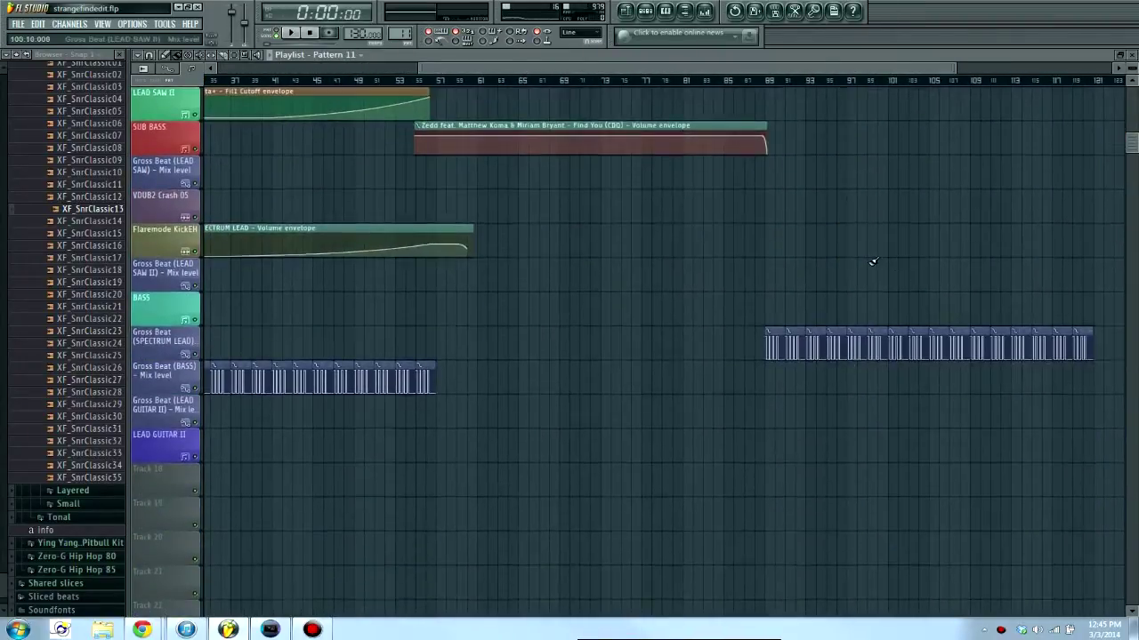
pyautogui.hscroll(4, 838, 139)
pyautogui.moveTo(823, 69); pyautogui.dragTo(506, 54)
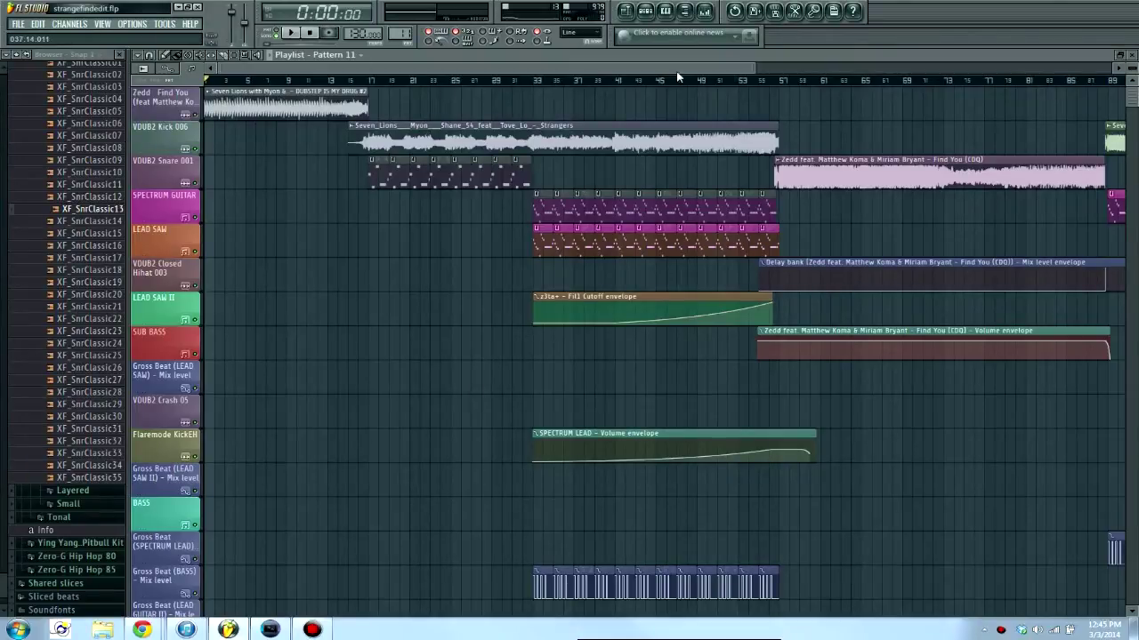
pyautogui.moveTo(754, 68); pyautogui.dragTo(900, 70)
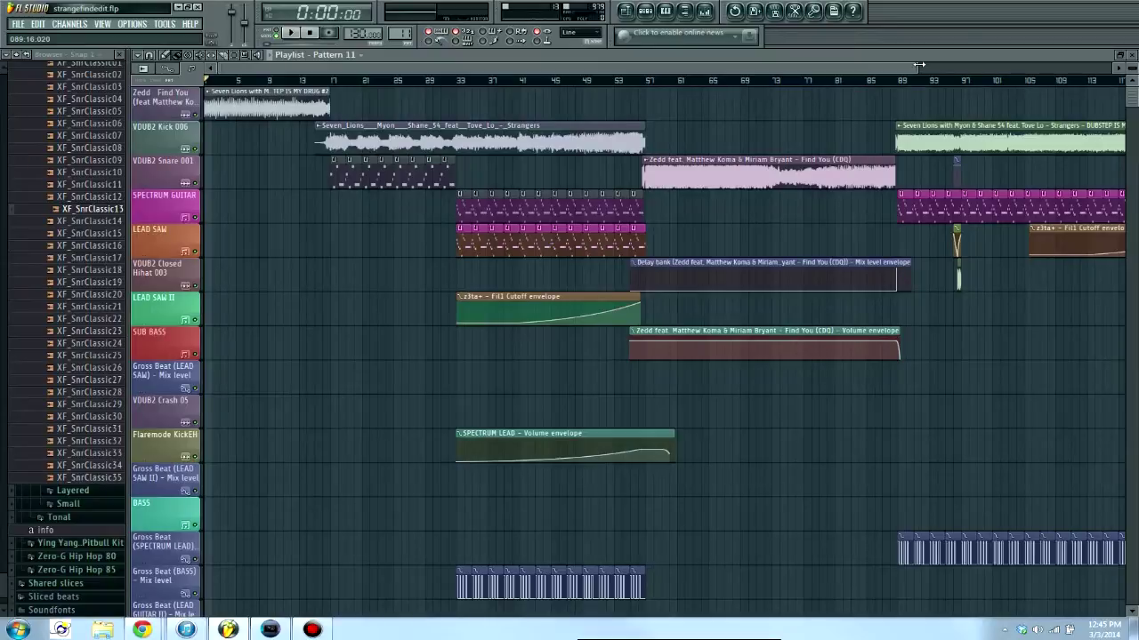
pyautogui.moveTo(920, 65); pyautogui.dragTo(852, 87)
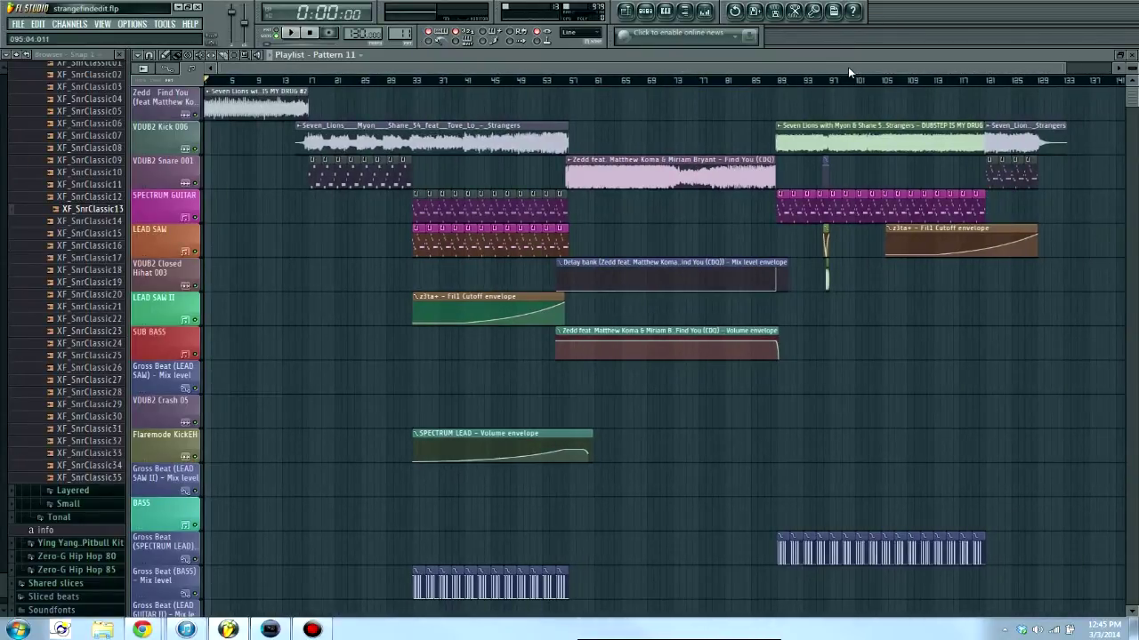
pyautogui.moveTo(847, 68); pyautogui.dragTo(710, 66)
pyautogui.scroll(-2, 1067, 71)
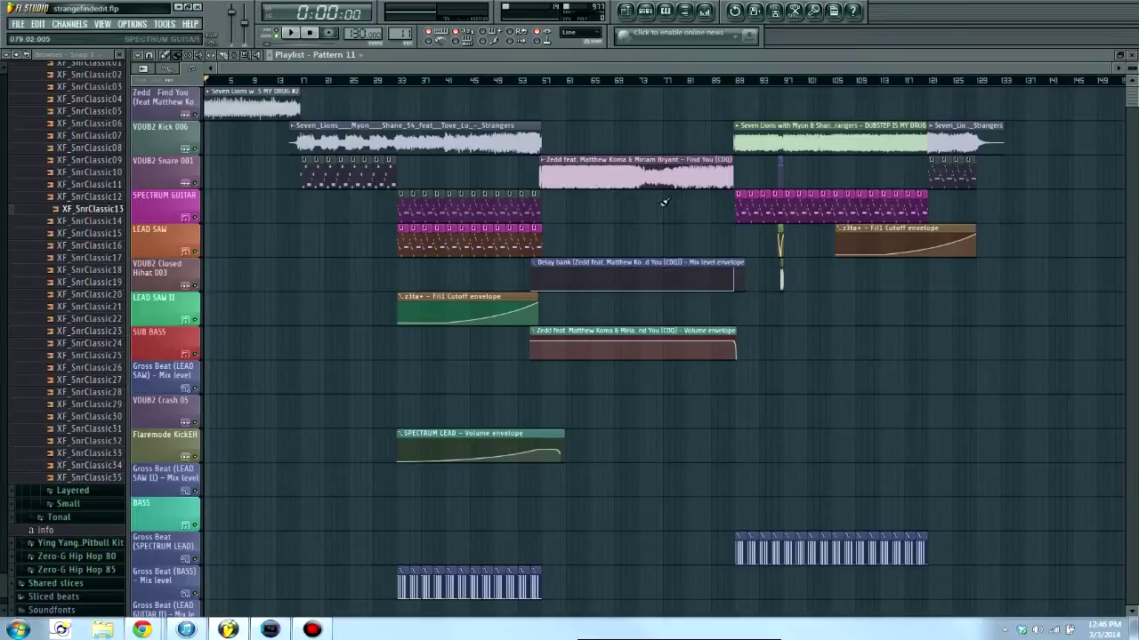
# - Play a brief moment of the Zedd Find You section from about bar 62
pyautogui.click(577, 80)
pyautogui.press('space')
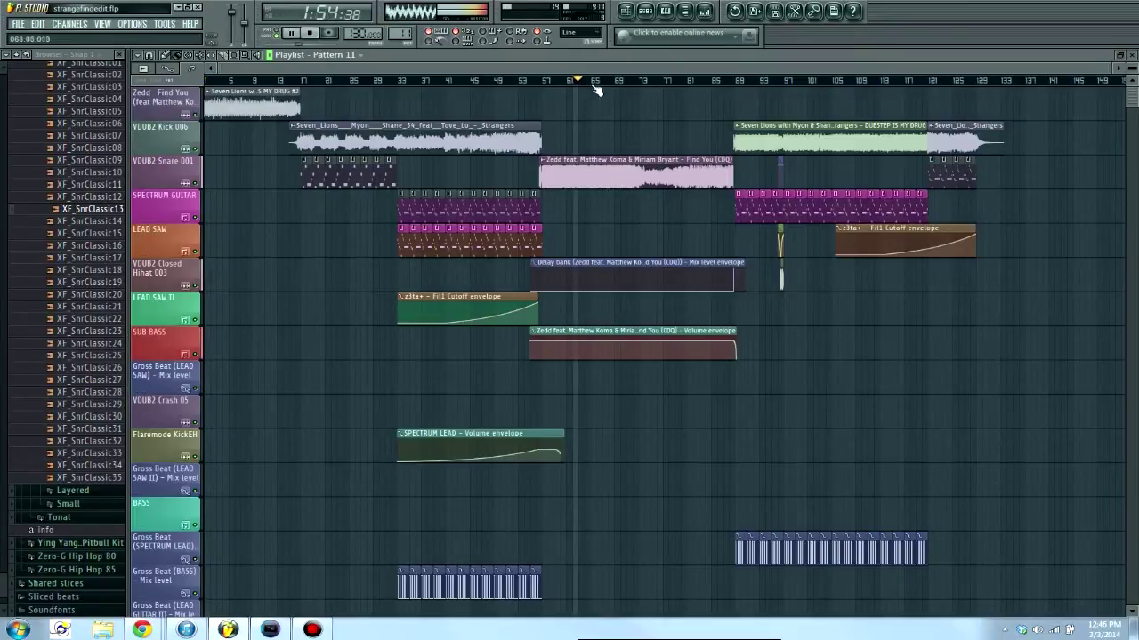
pyautogui.press('space')
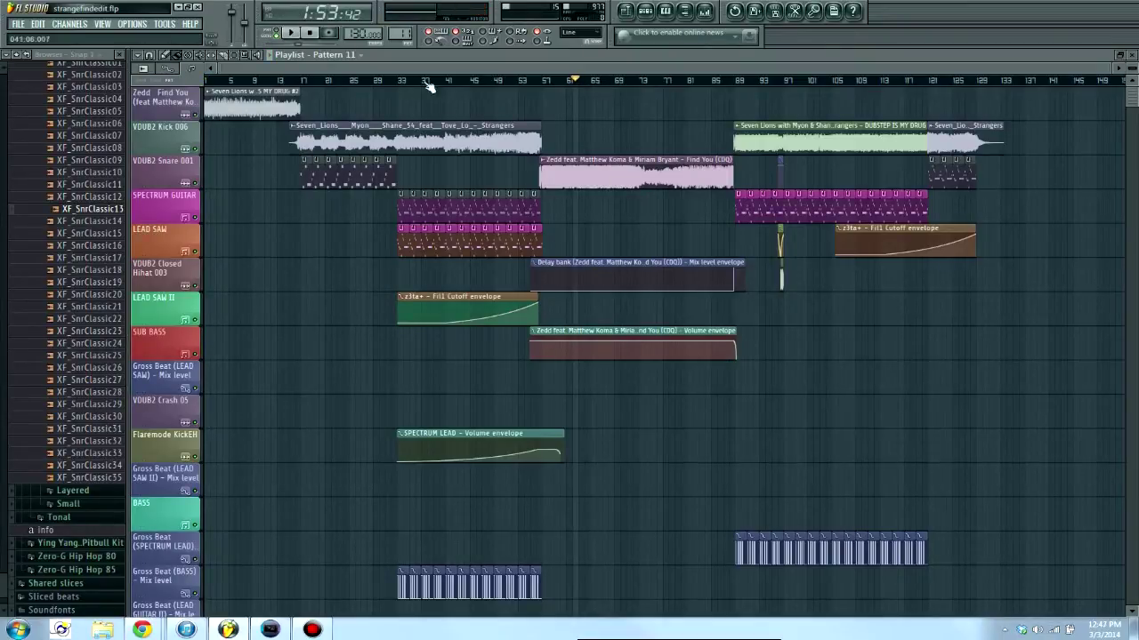
# - Solo the VDUB2 Kick 006 track, play the Strangers clip briefly from about bar 37, and restore the other tracks
pyautogui.rightClick(197, 153)
pyautogui.click(425, 81)
pyautogui.press('space')
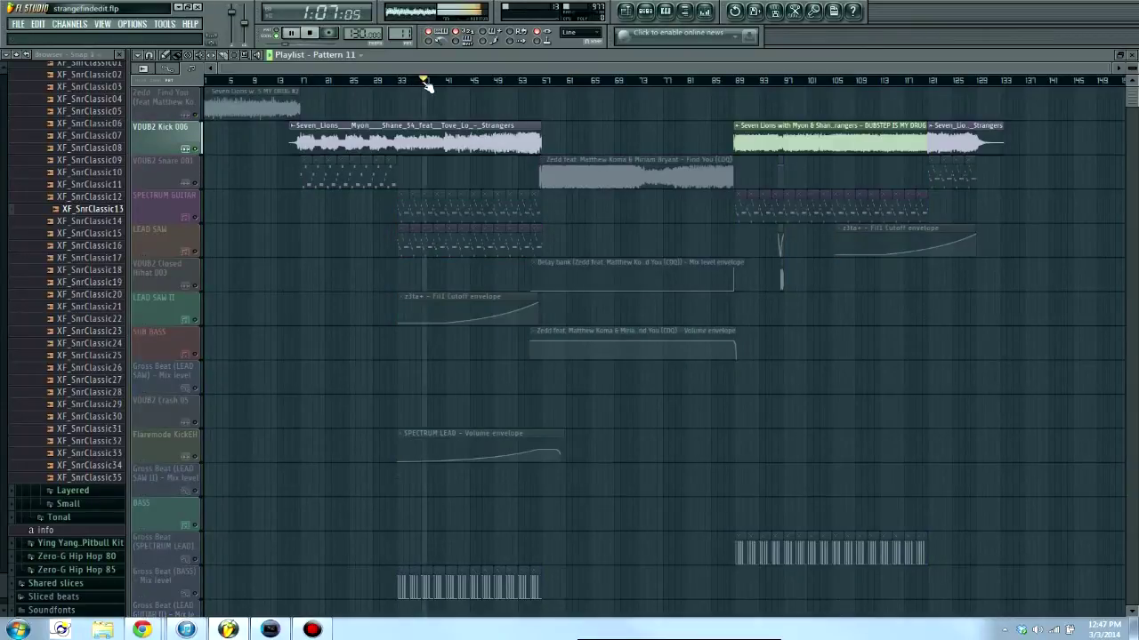
pyautogui.press('space')
pyautogui.rightClick(199, 151)
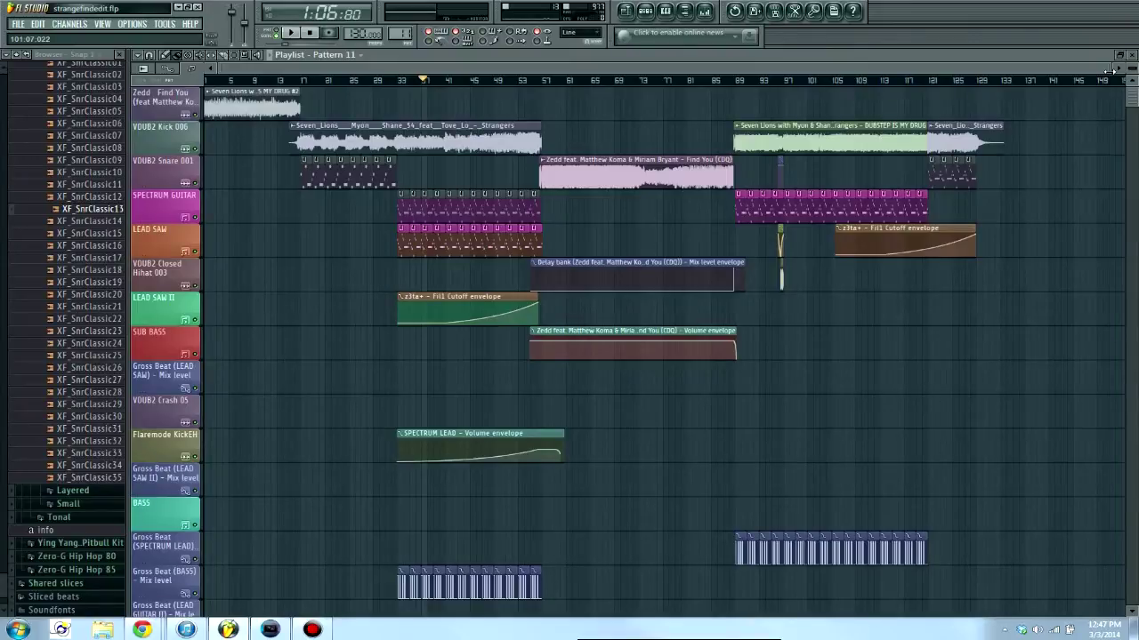
# - Listen to the transition into the Find You clip around bar 56 with only the VDUB2 Kick 006 and VDUB2 Snare 001 tracks active
pyautogui.moveTo(1112, 69); pyautogui.dragTo(938, 68)
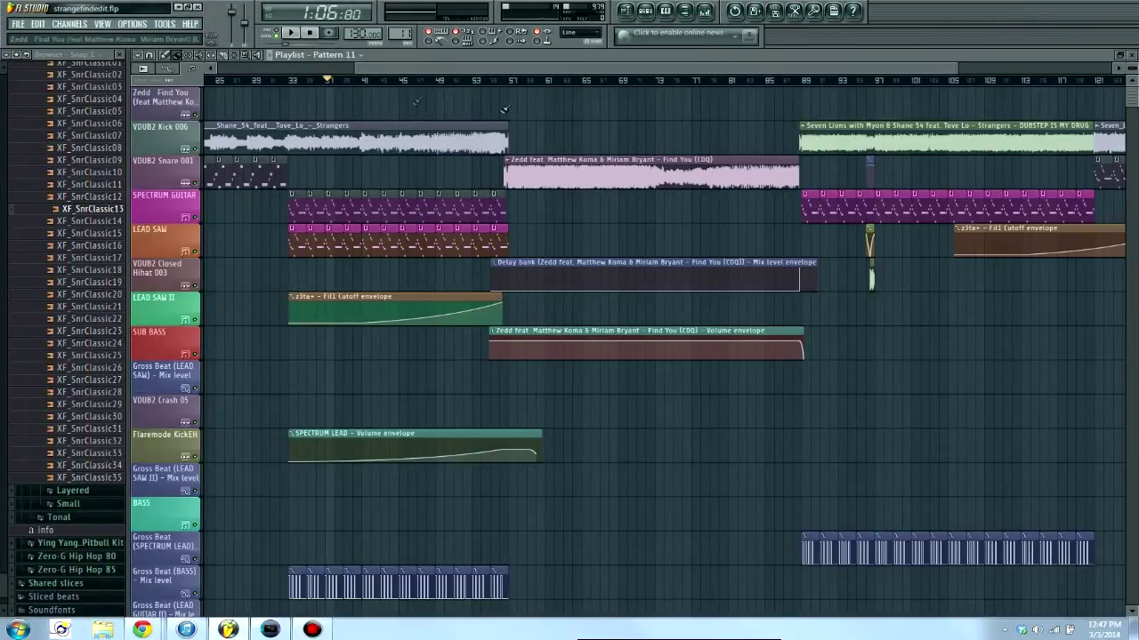
pyautogui.rightClick(200, 151)
pyautogui.click(198, 184)
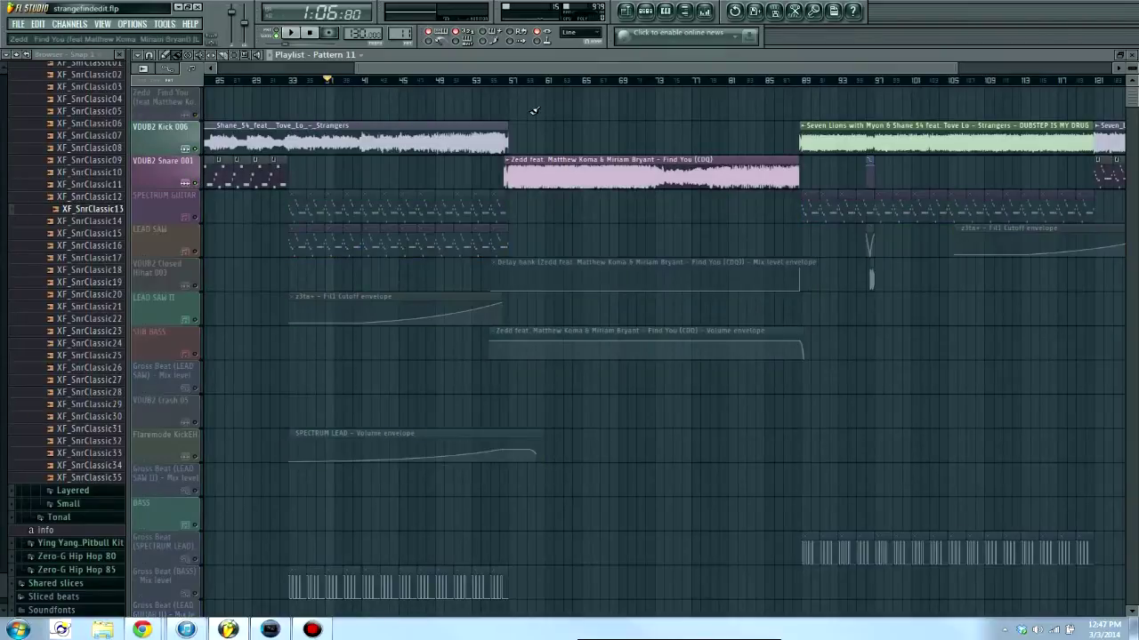
pyautogui.click(500, 81)
pyautogui.press('space')
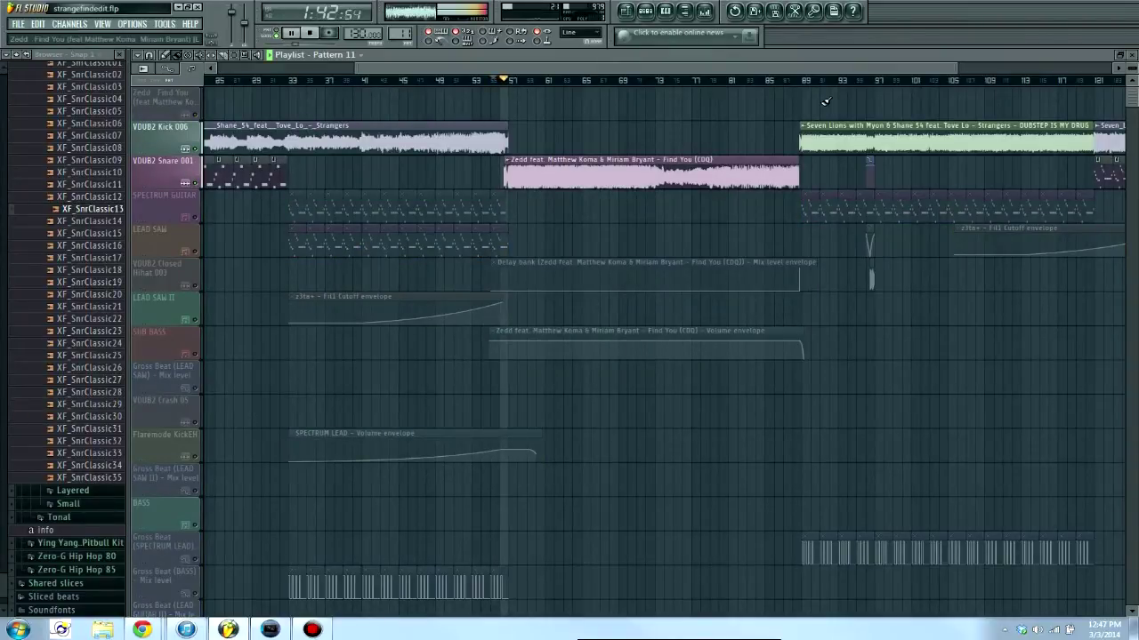
pyautogui.click(309, 33)
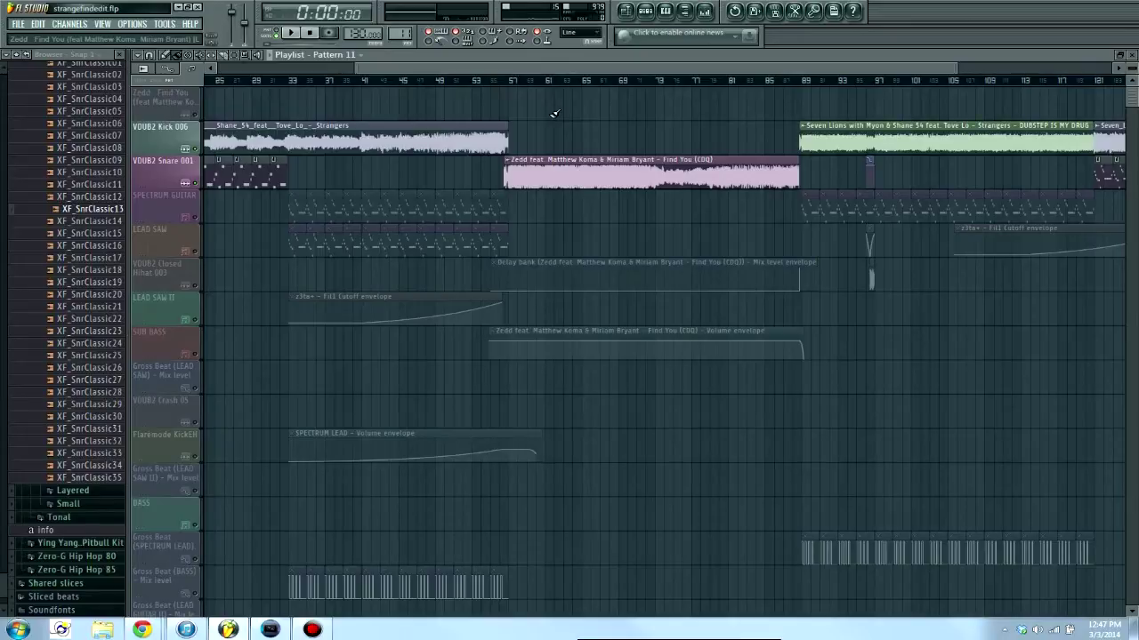
# - Reduce the playlist from full size to reveal the channel rack, and reactivate all playlist tracks
pyautogui.hscroll(-3, 534, 79)
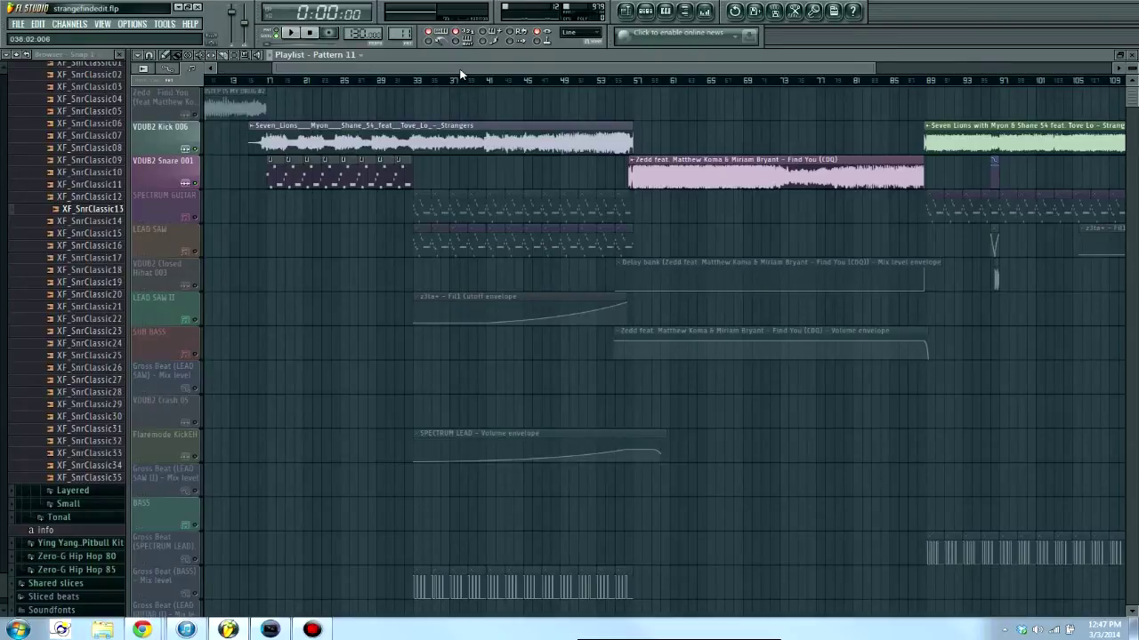
pyautogui.doubleClick(462, 55)
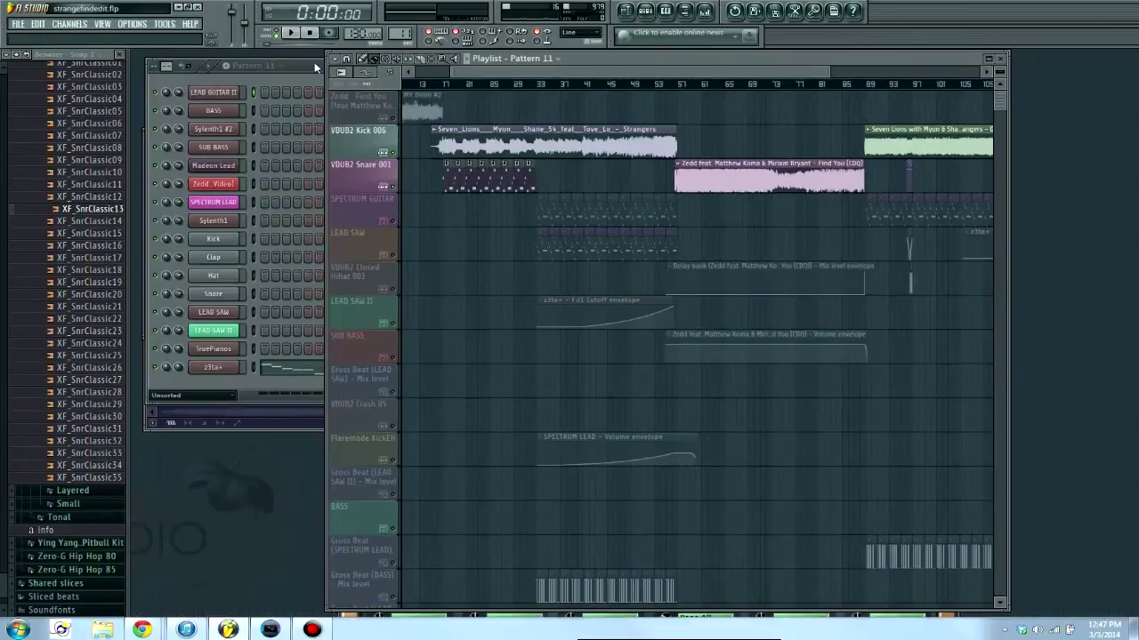
pyautogui.click(314, 63)
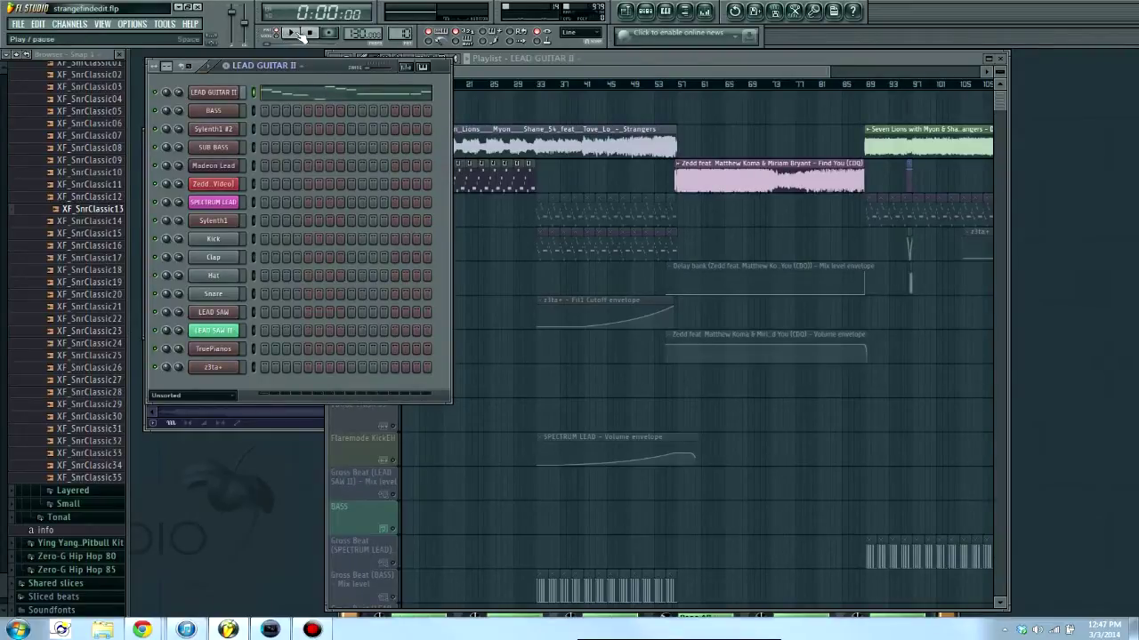
pyautogui.click(514, 95)
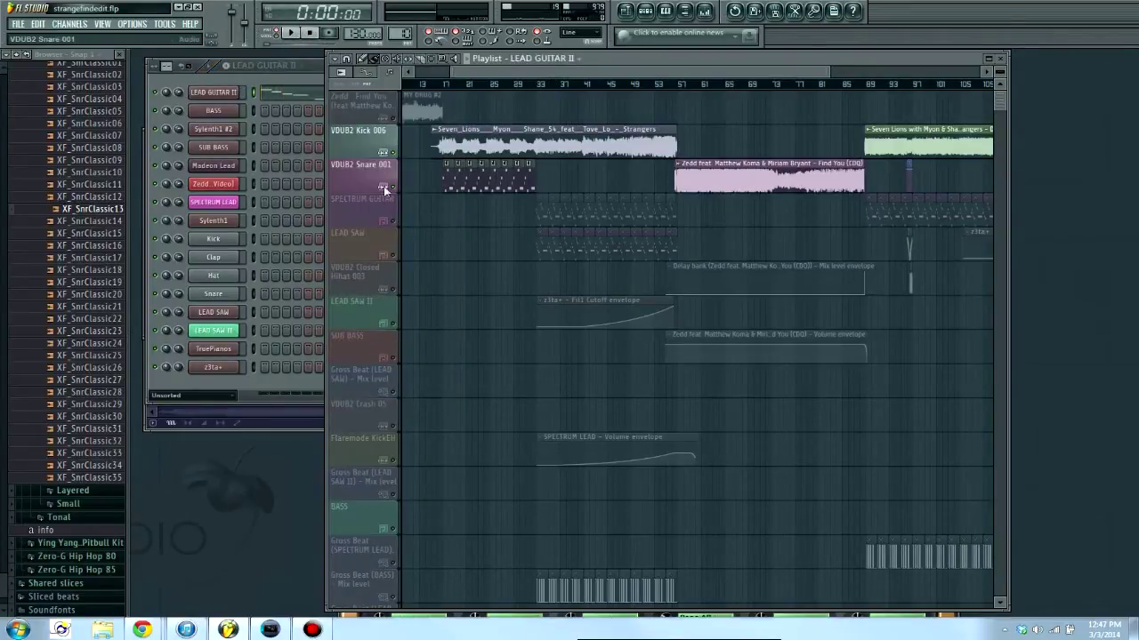
pyautogui.click(303, 79)
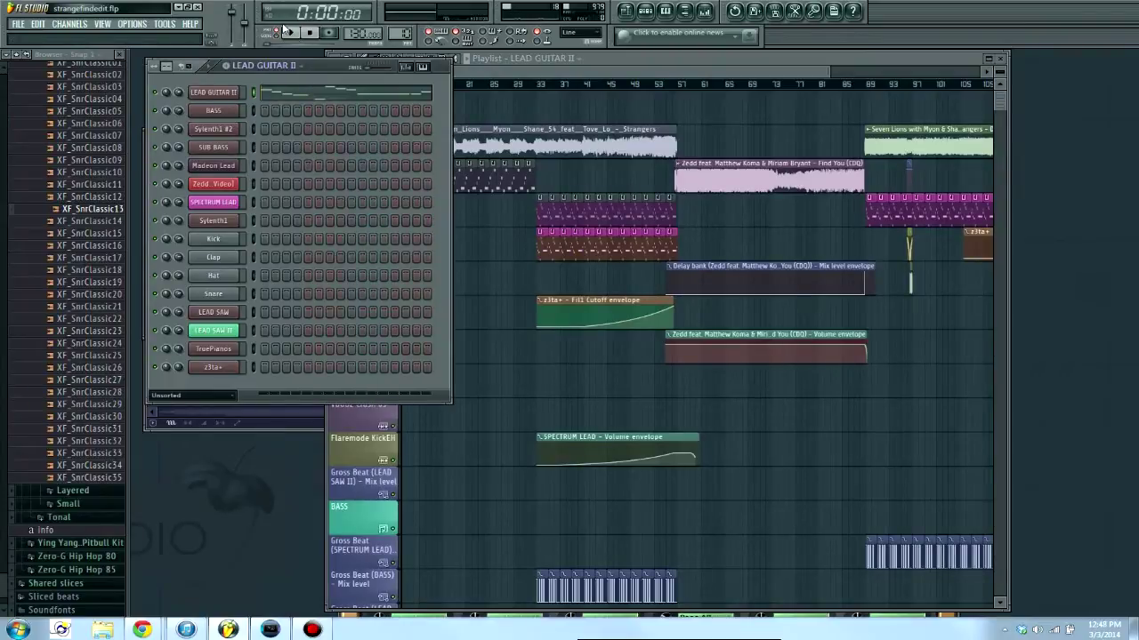
# - Select the SUB BASS pattern and play it briefly
pyautogui.scroll(-2, 400, 33)
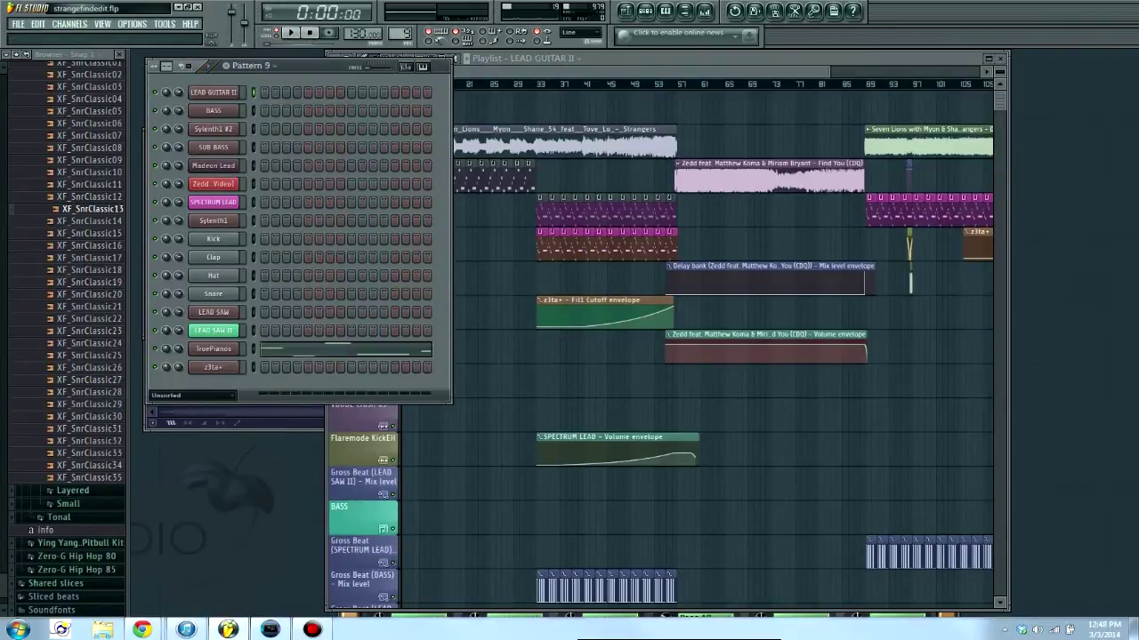
pyautogui.scroll(-1, 400, 33)
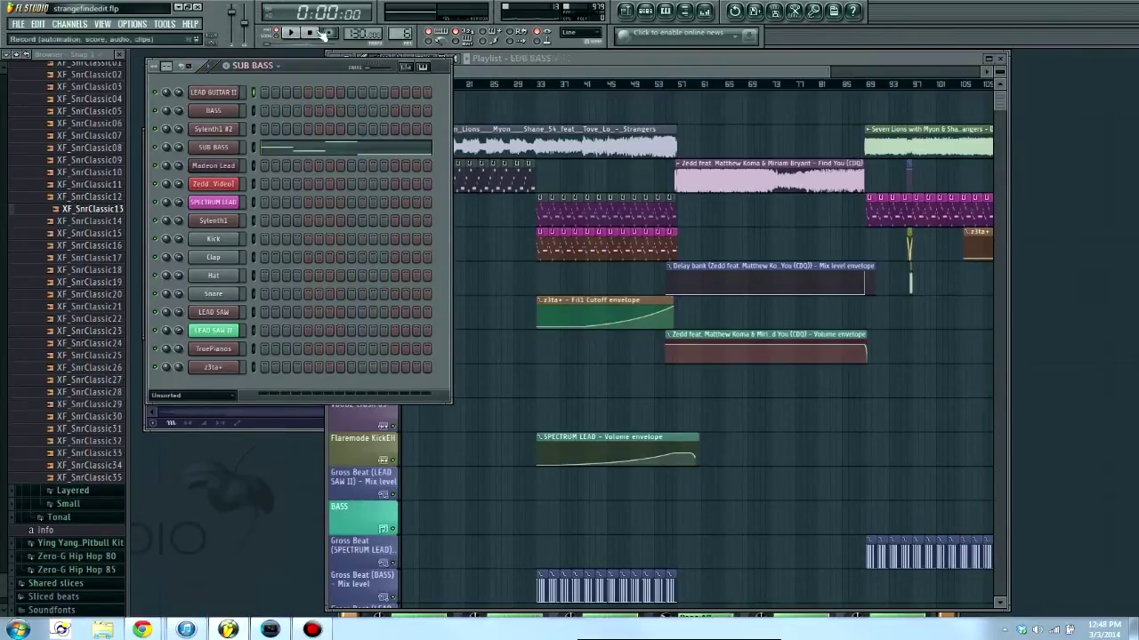
pyautogui.click(290, 33)
pyautogui.click(312, 33)
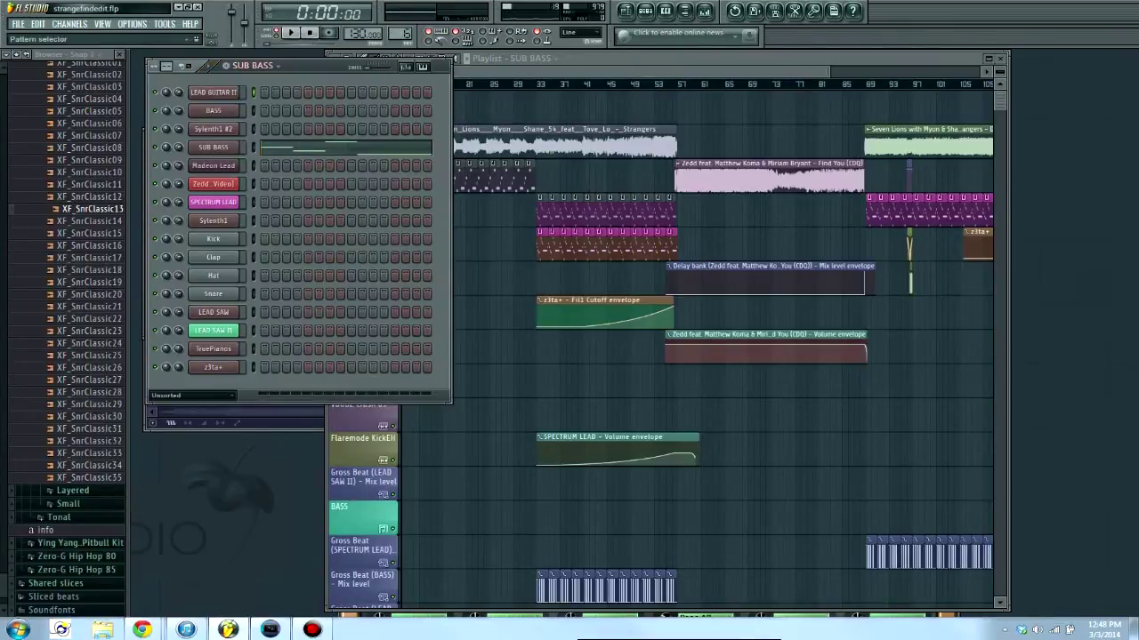
# - Select the SPECTRUM GUITAR pattern and audition it
pyautogui.scroll(-2, 396, 33)
pyautogui.click(290, 33)
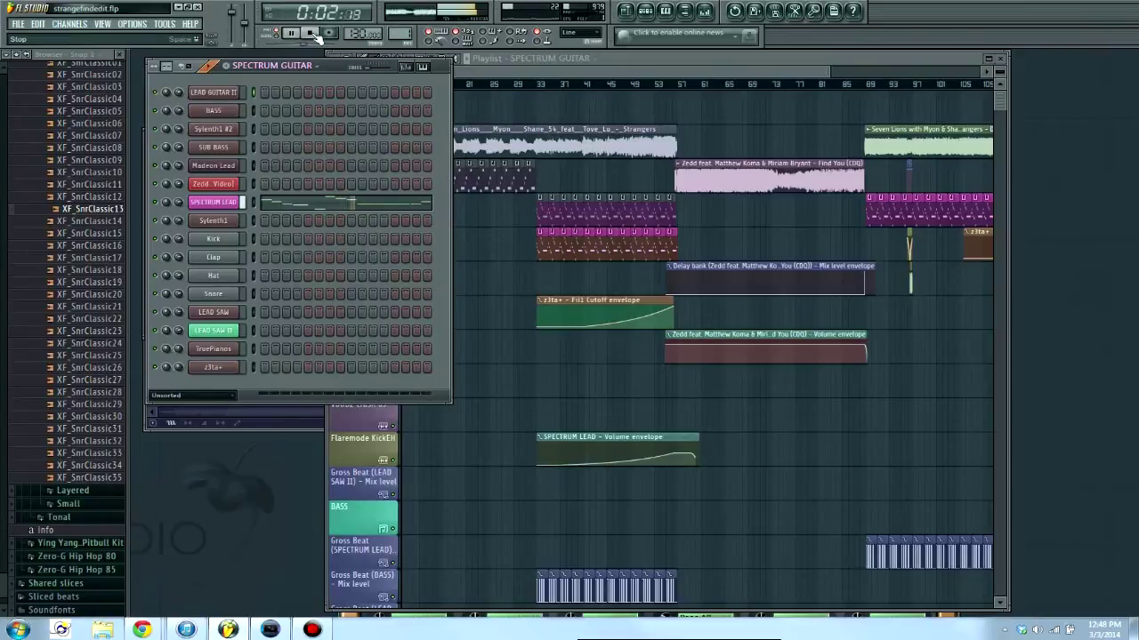
pyautogui.click(313, 33)
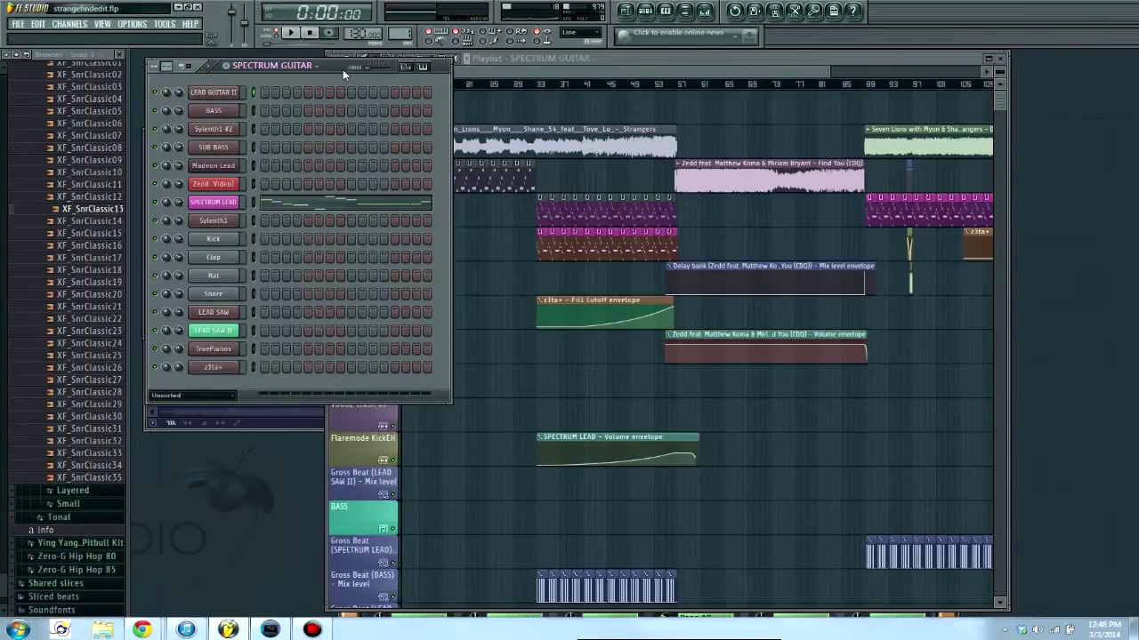
# - Compare the tracks in the playlist and play the SPECTRUM GUITAR pattern once more
pyautogui.click(375, 209)
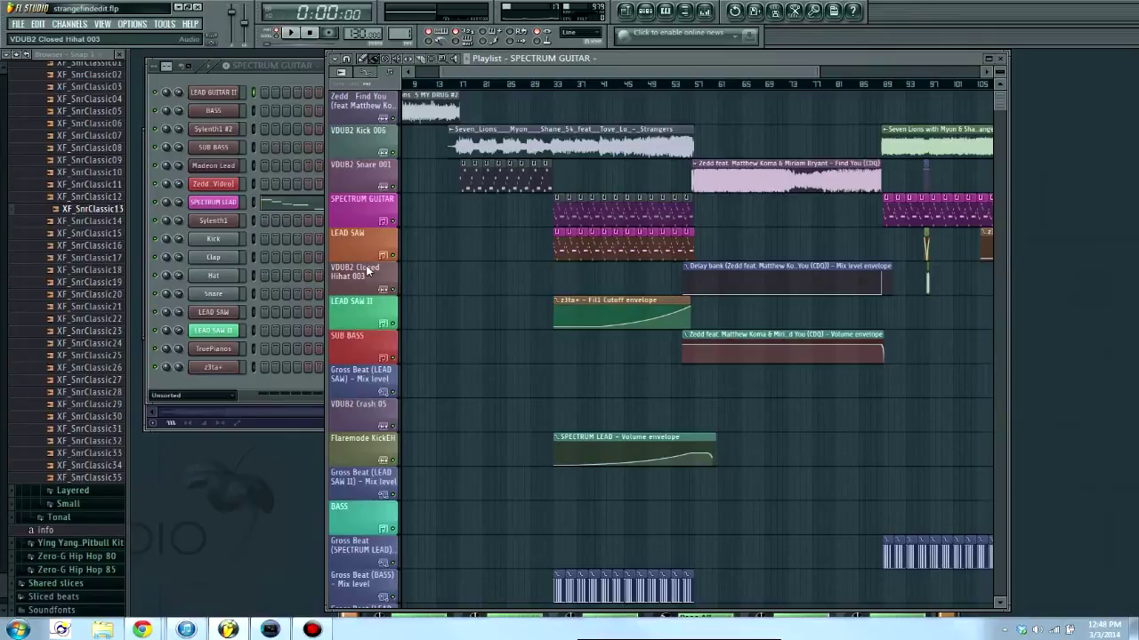
pyautogui.click(291, 104)
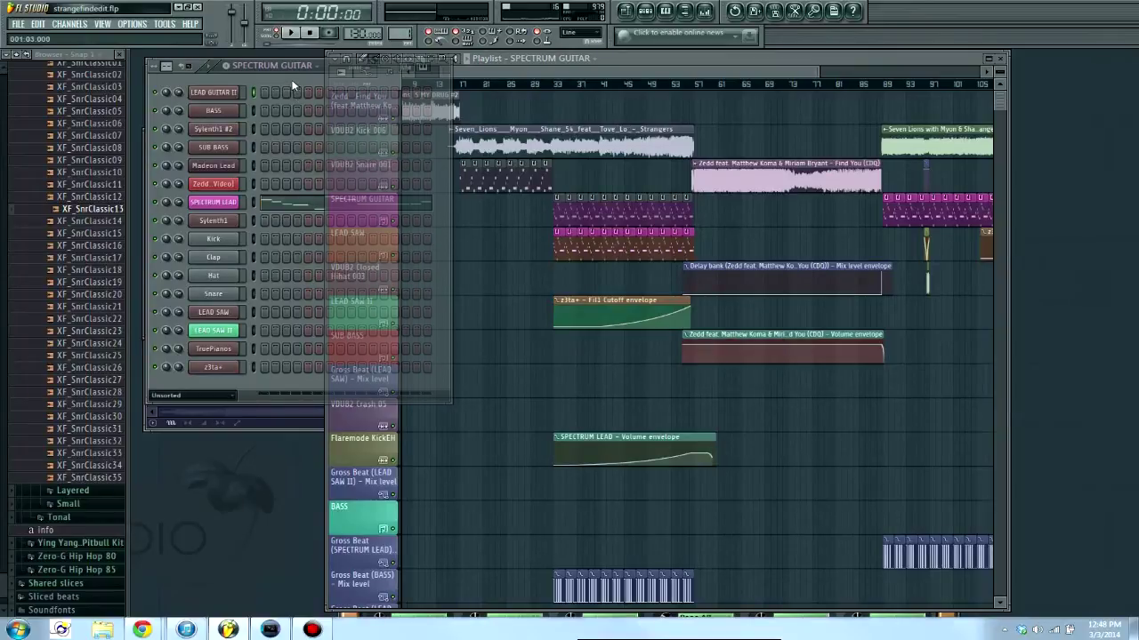
pyautogui.click(294, 33)
pyautogui.click(313, 34)
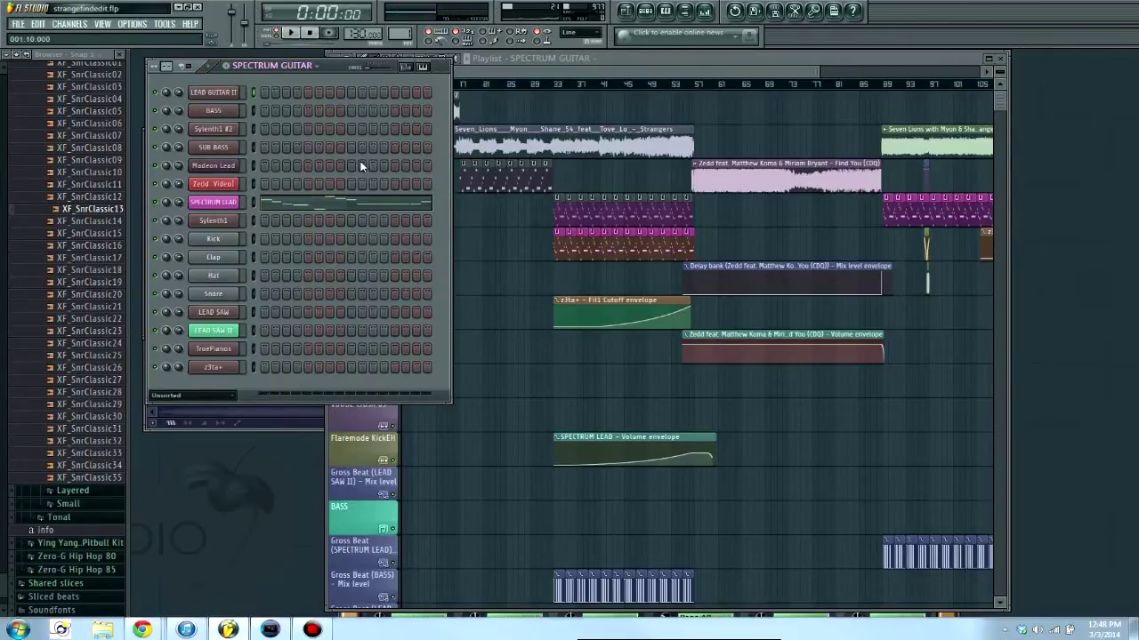
# - Set the playlist playback position to about bar 16 and maximize the playlist around the start of the Strangers clip
pyautogui.click(506, 74)
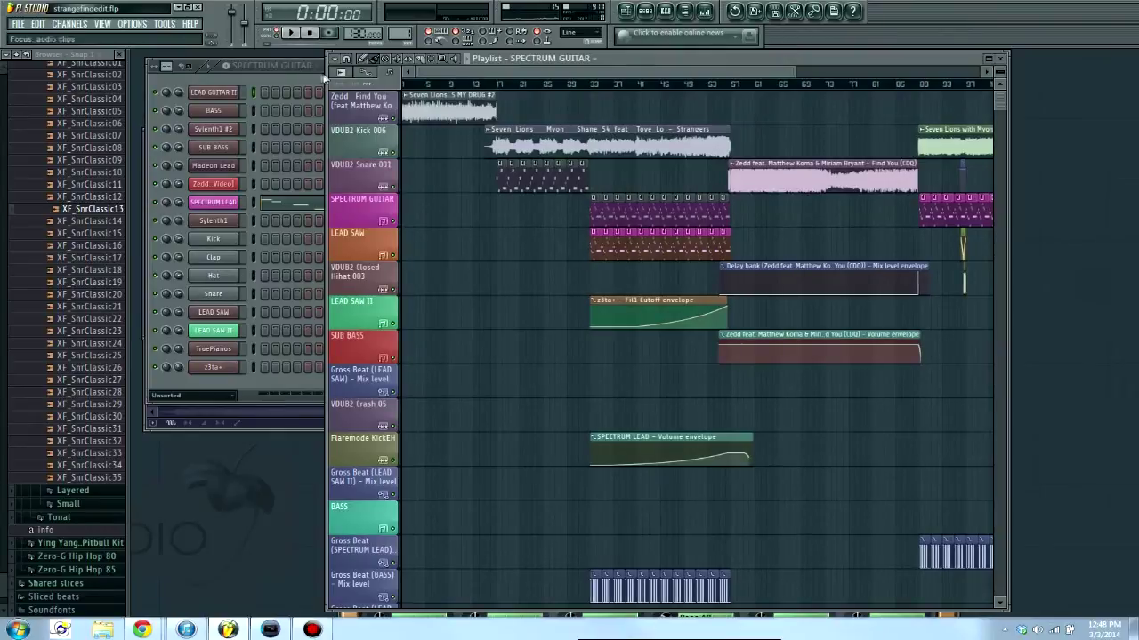
pyautogui.click(491, 83)
pyautogui.doubleClick(780, 67)
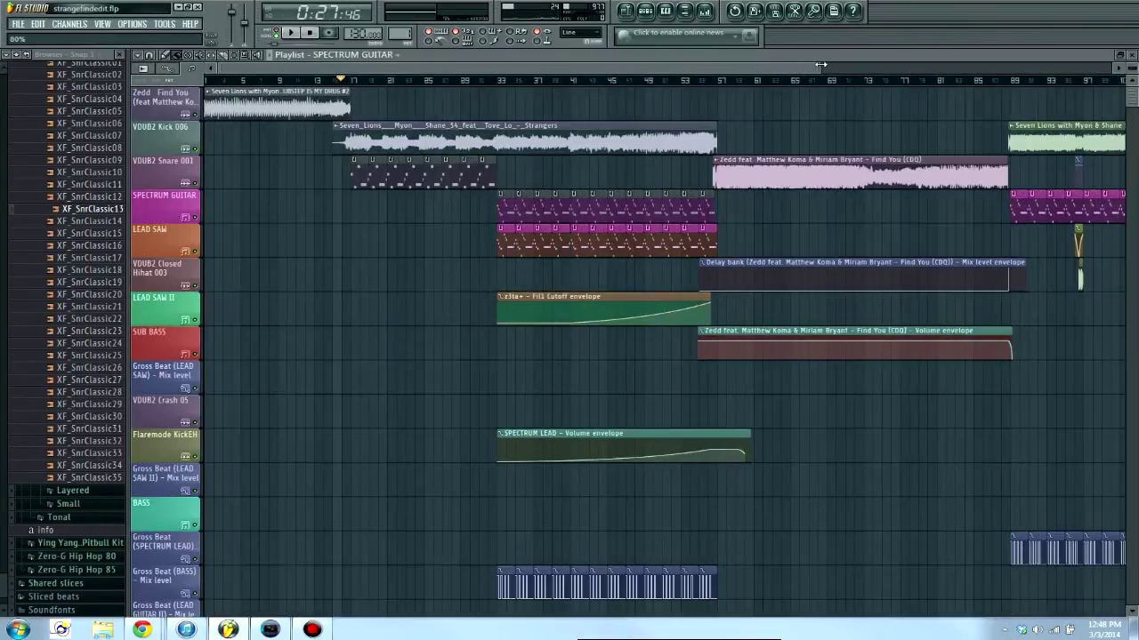
pyautogui.scroll(5, 526, 64)
pyautogui.scroll(4, 525, 64)
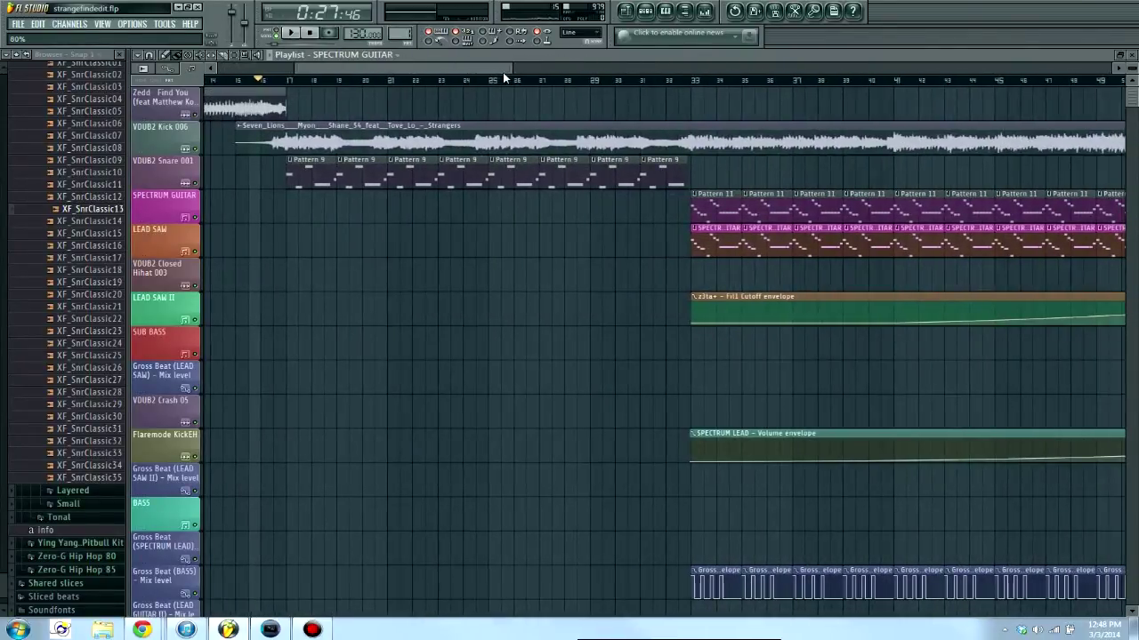
# - Solo the VDUB2 Kick 006 track and play the Strangers clip from about bar 17
pyautogui.rightClick(185, 148)
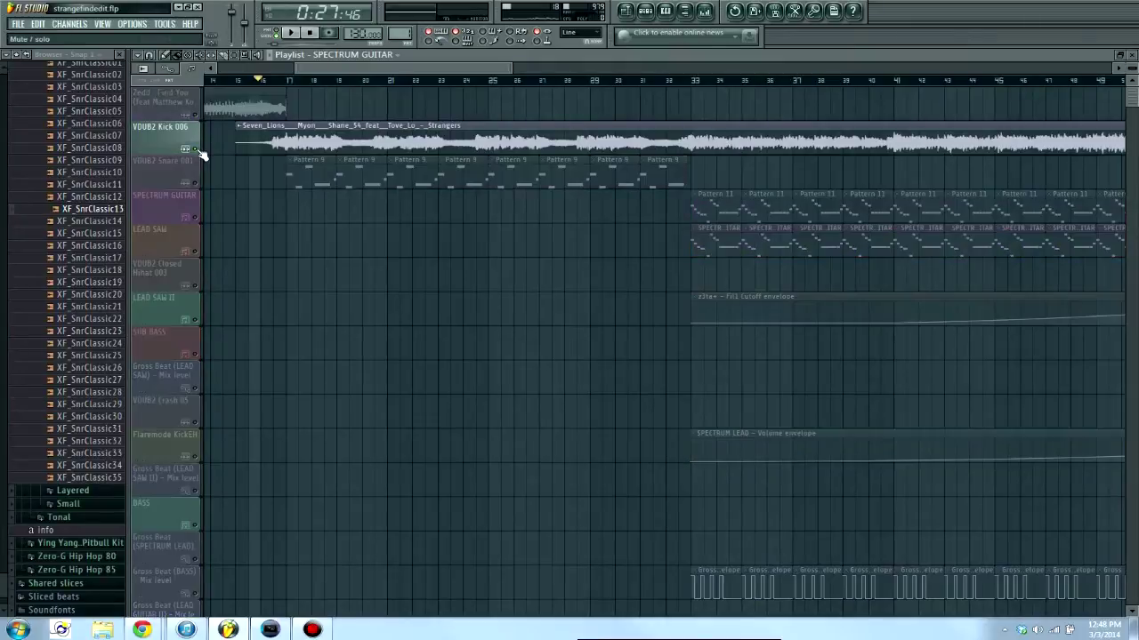
pyautogui.click(285, 90)
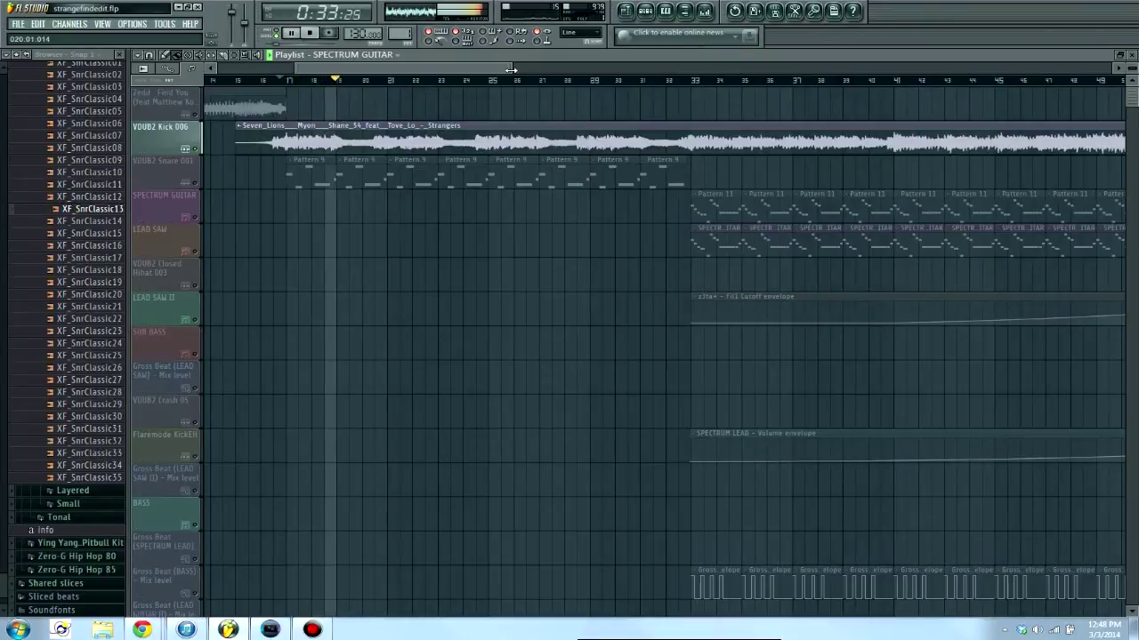
pyautogui.press('space')
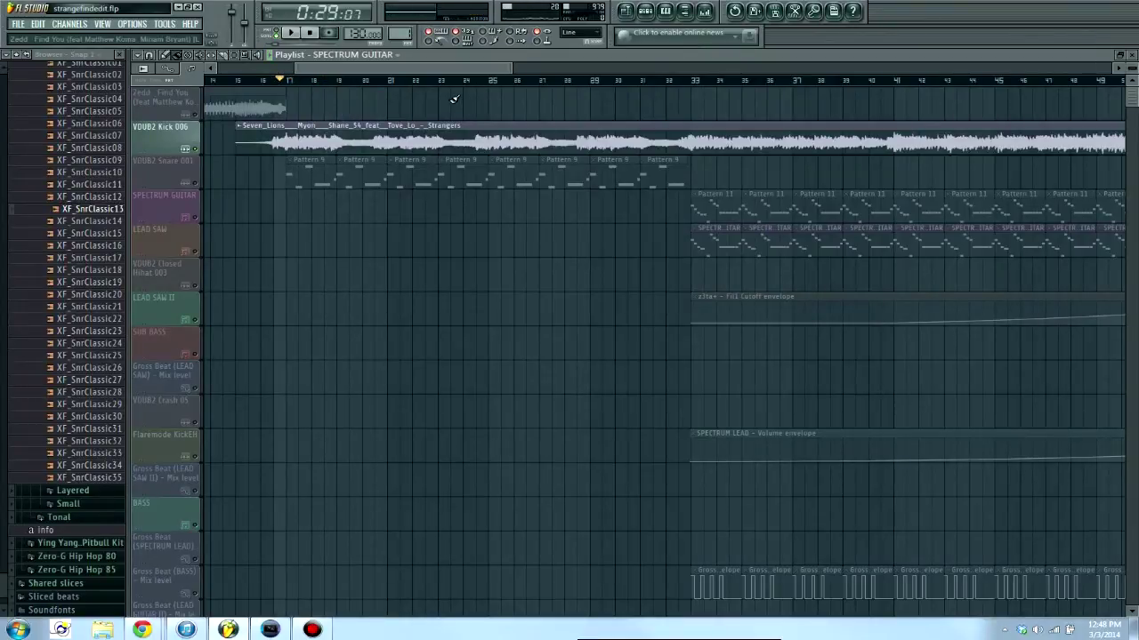
# - Reactivate the VDUB2 Snare 001 track and open the SPECTRUM LEAD channel in the piano roll
pyautogui.click(195, 183)
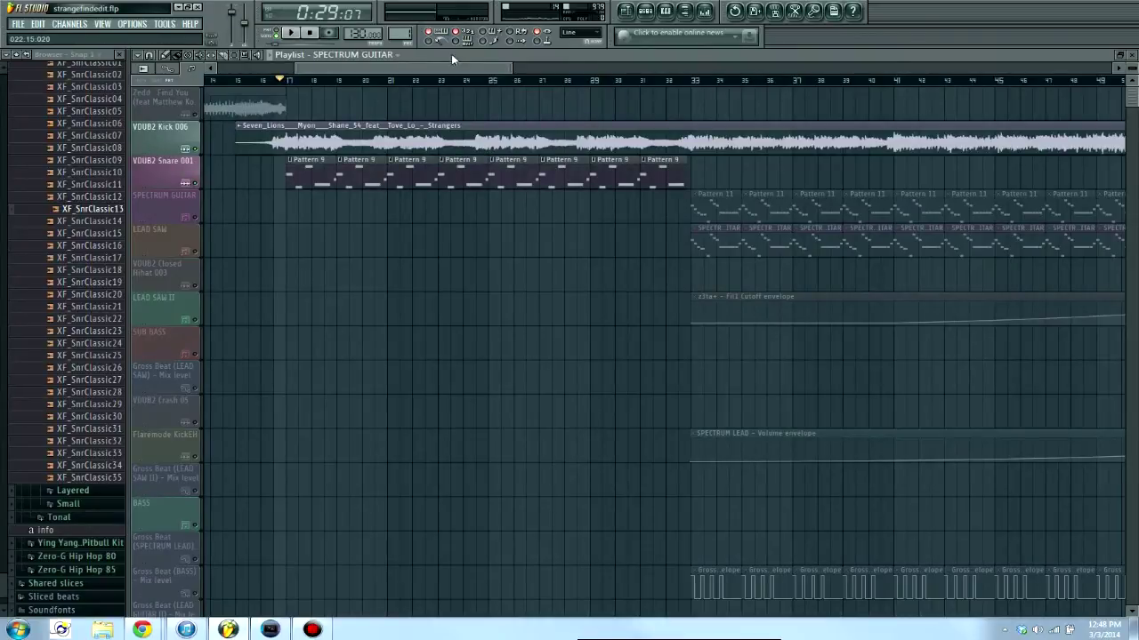
pyautogui.press('F6')
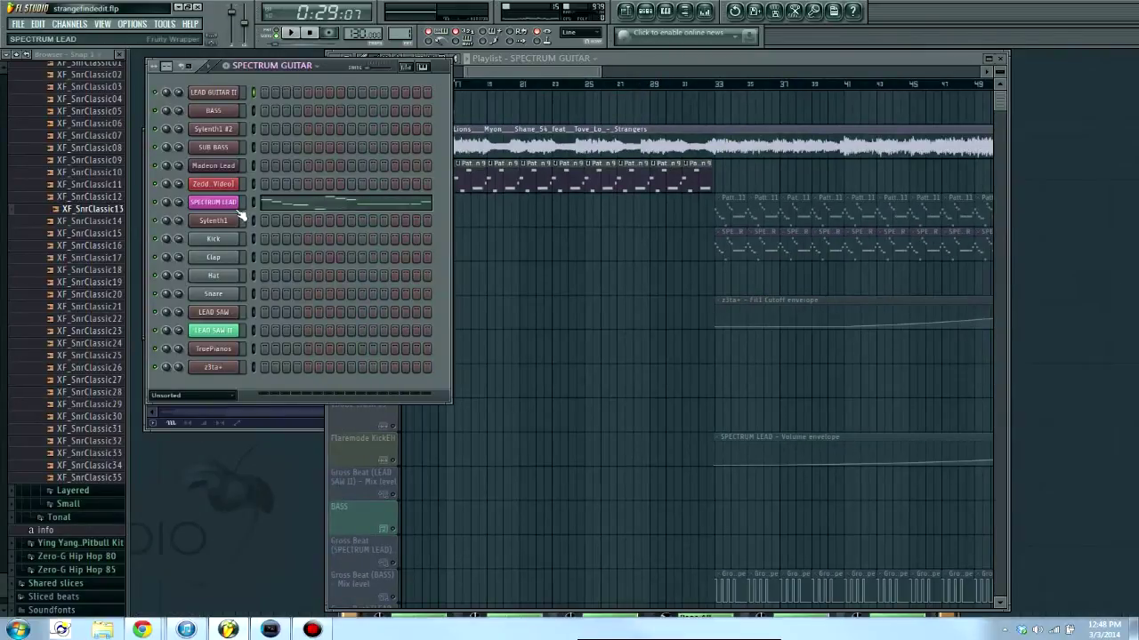
pyautogui.rightClick(233, 204)
pyautogui.click(267, 197)
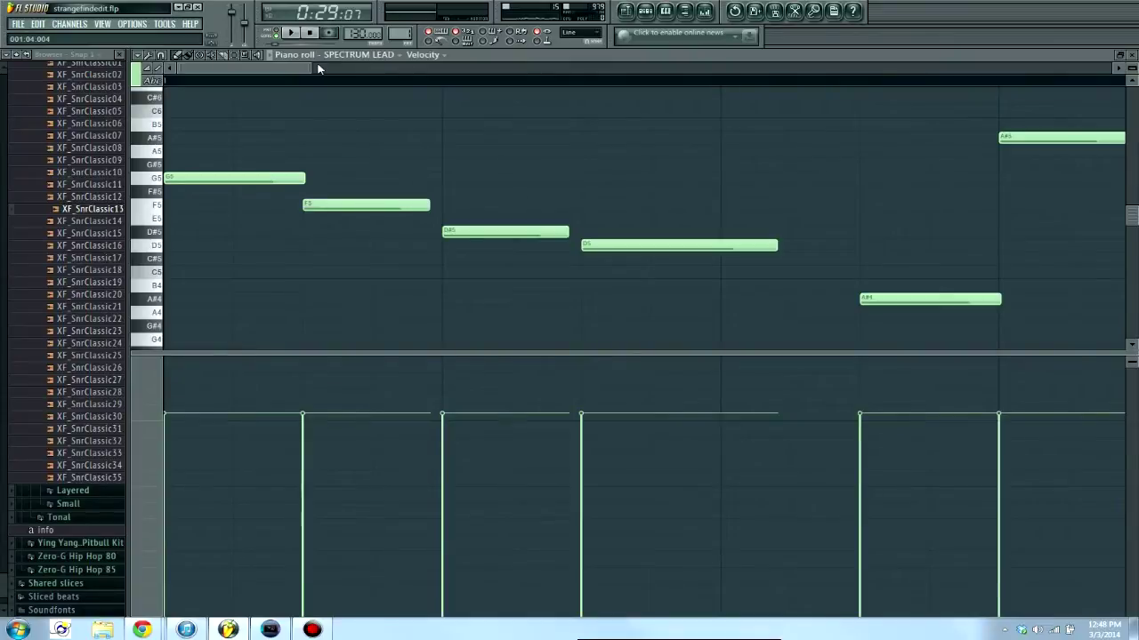
# - Select and copy all notes of the SPECTRUM LEAD melody in the piano roll
pyautogui.moveTo(698, 66); pyautogui.dragTo(705, 63)
pyautogui.hotkey('ctrl', 'a')
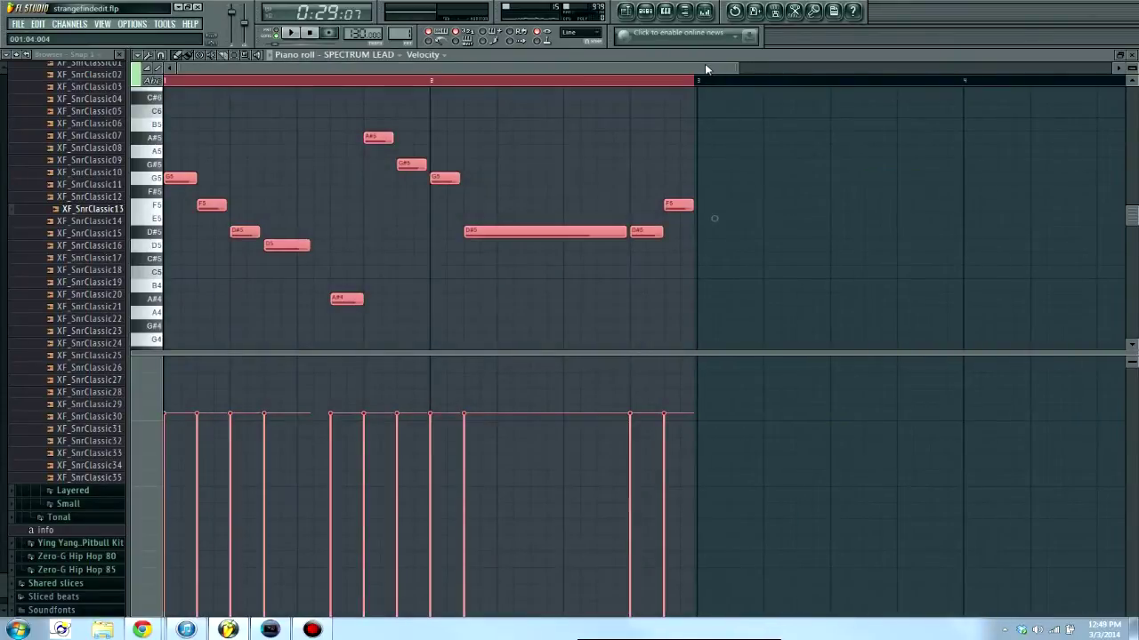
pyautogui.doubleClick(657, 57)
# - Switch to Pattern 9 and open its TruePianos channel in the piano roll
pyautogui.click(326, 72)
pyautogui.moveTo(399, 35); pyautogui.dragTo(399, 16)
pyautogui.rightClick(243, 344)
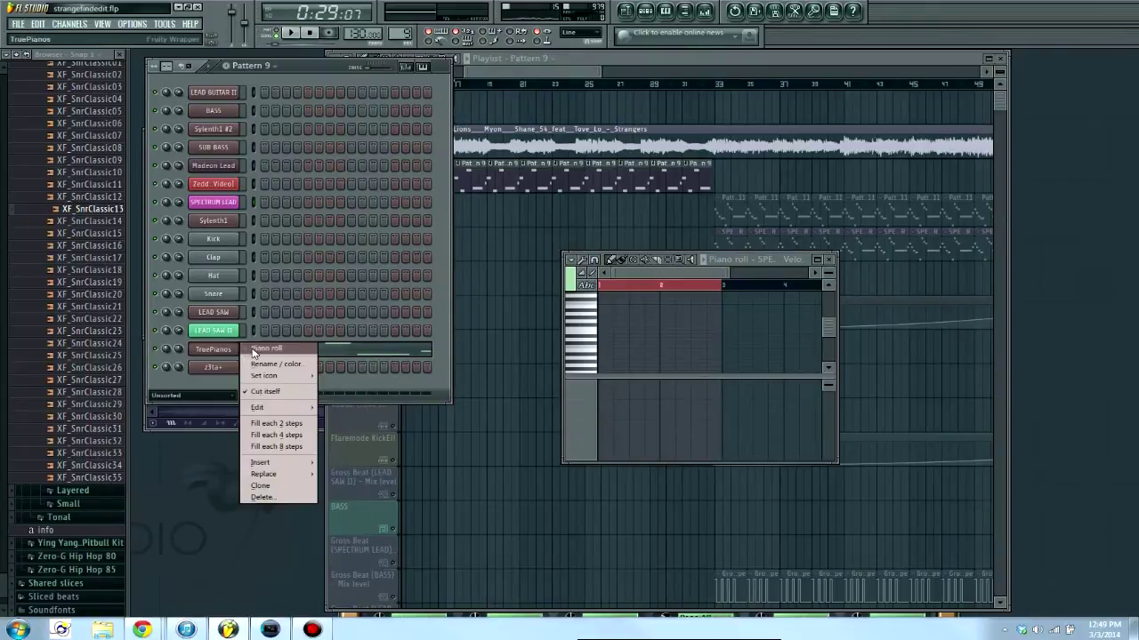
pyautogui.click(265, 352)
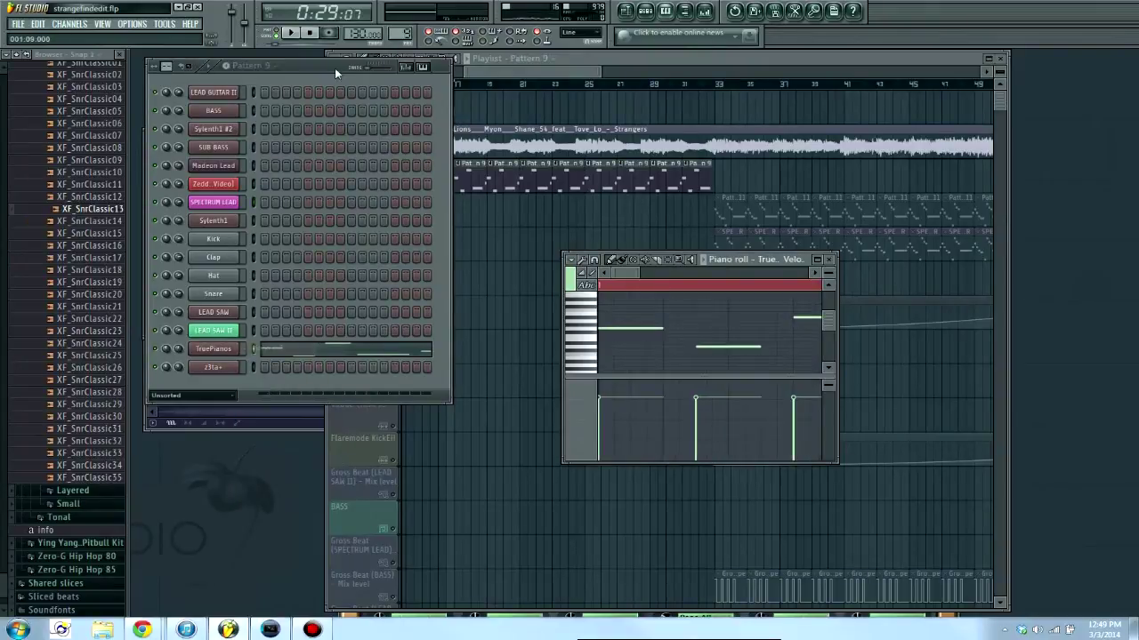
# - Play the TruePianos melody of Pattern 9 in the maximized piano roll, with all its notes in view
pyautogui.click(289, 33)
pyautogui.click(818, 259)
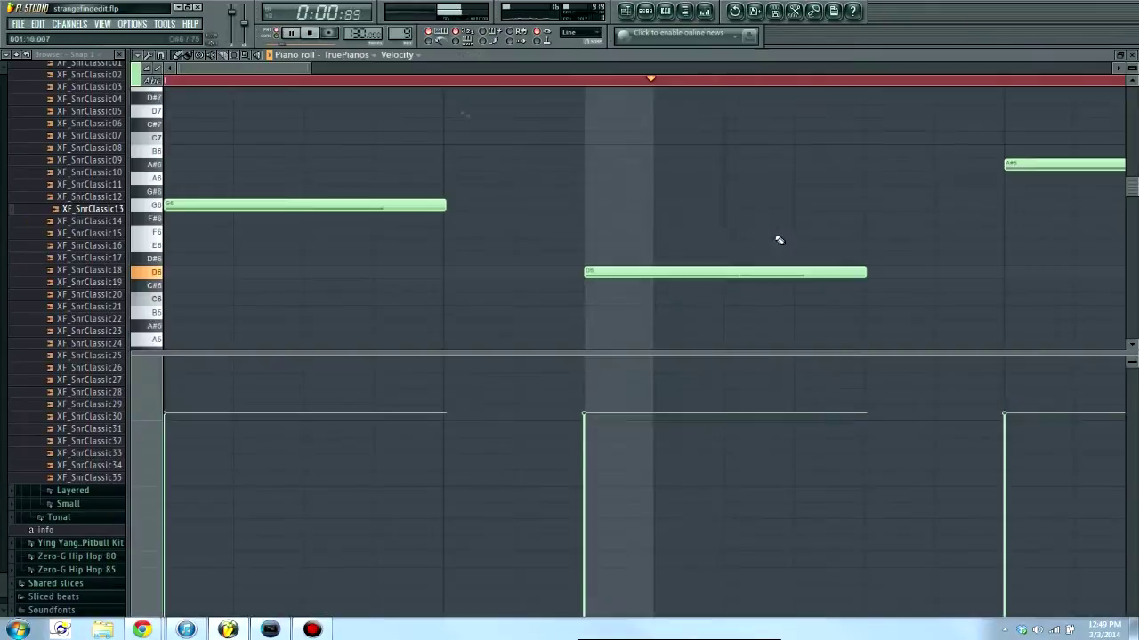
pyautogui.scroll(-5, 307, 72)
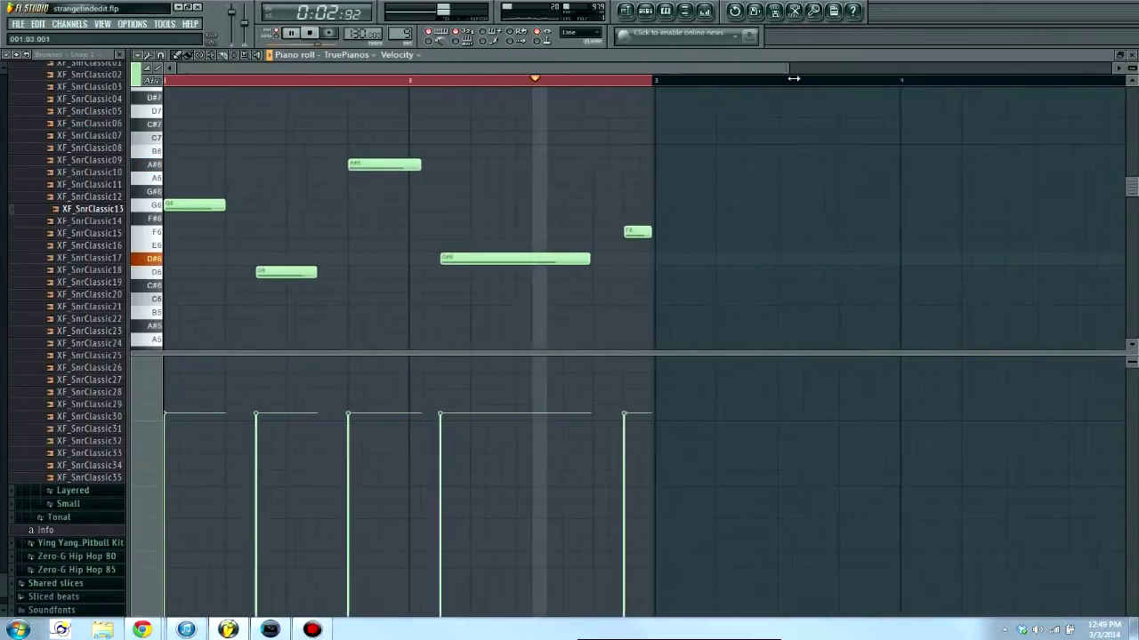
pyautogui.click(318, 35)
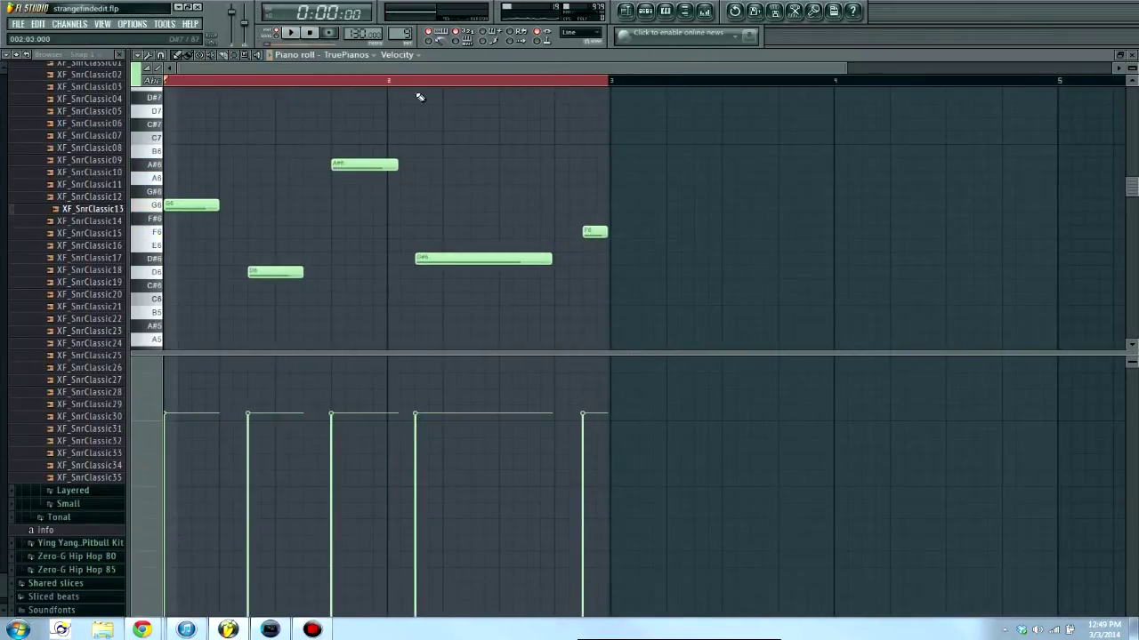
# - Paste the copied SPECTRUM LEAD melody over the TruePianos notes, raise it one octave to G6, and play both together
pyautogui.hotkey('ctrl', 'v')
pyautogui.scroll(-3, 267, 283)
pyautogui.moveTo(176, 286); pyautogui.dragTo(141, 122)
pyautogui.scroll(5, 374, 279)
pyautogui.scroll(-3, 311, 249)
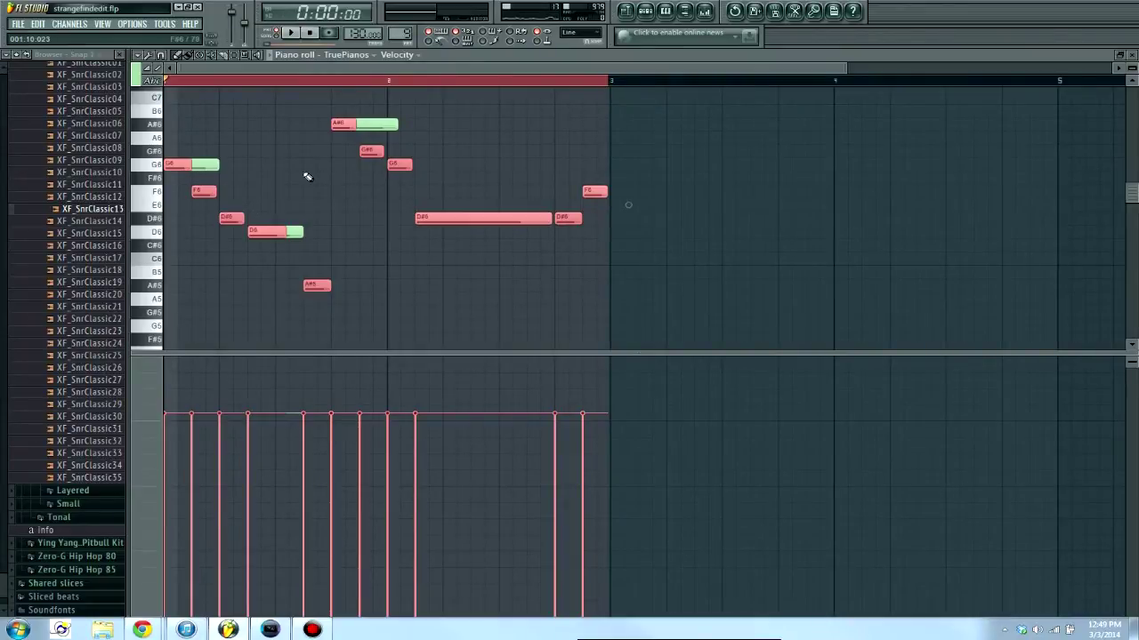
pyautogui.press('space')
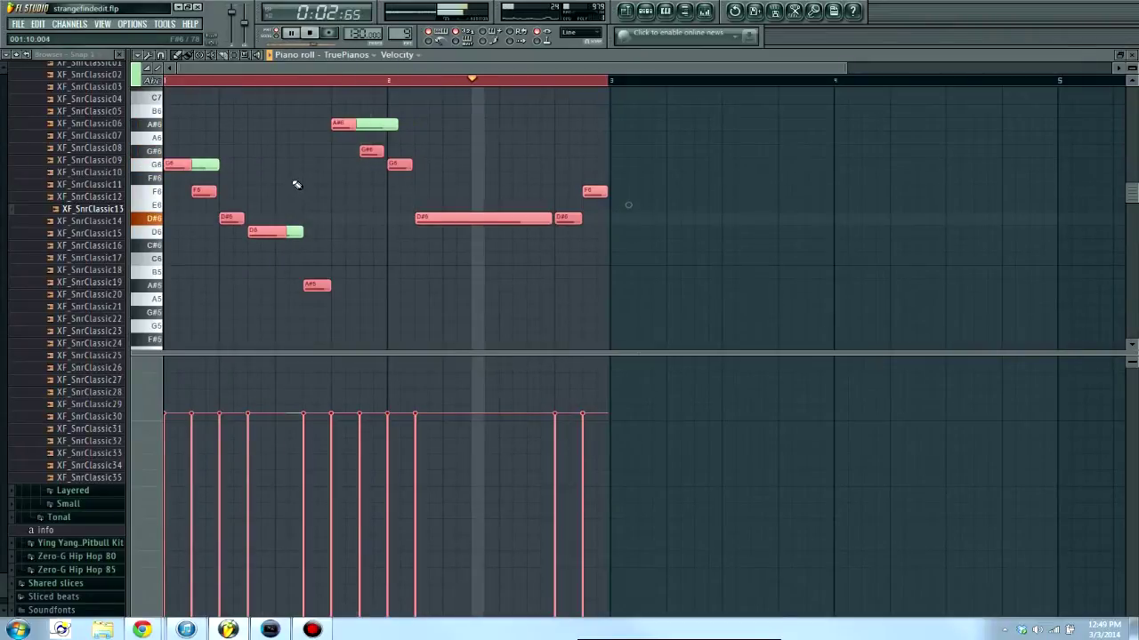
pyautogui.press('space')
# - Deselect the pasted melody and delete its F6, A#5, G#6 and second G6 notes in bars 1 and 2, plus both short D#6 notes
pyautogui.click(265, 191)
pyautogui.rightClick(205, 191)
pyautogui.rightClick(232, 217)
pyautogui.rightClick(317, 285)
pyautogui.rightClick(371, 150)
pyautogui.rightClick(400, 164)
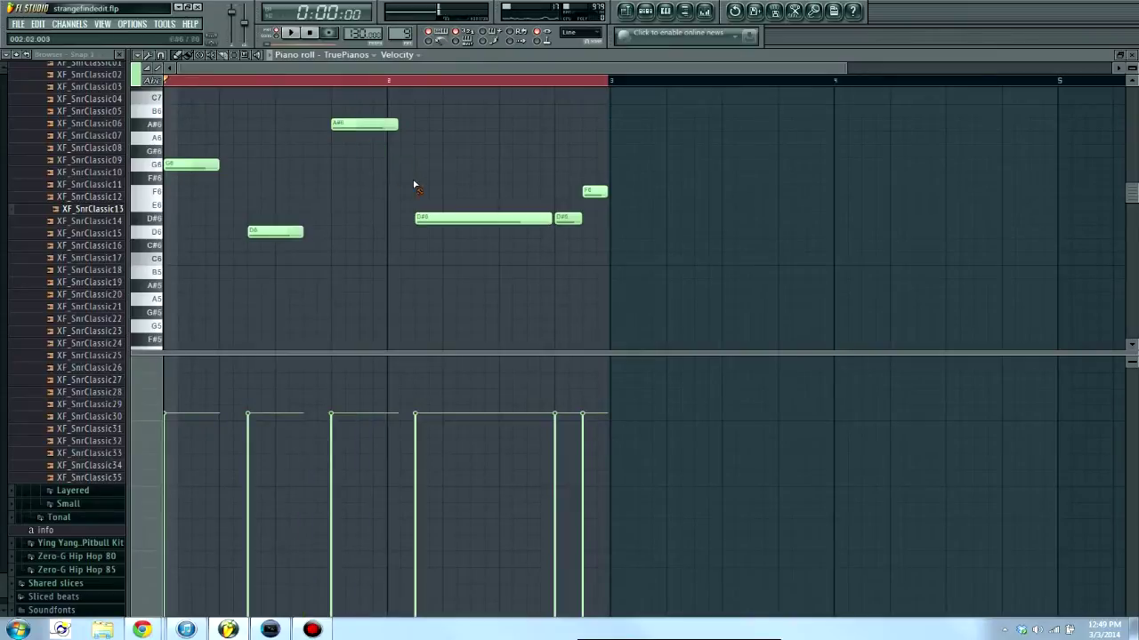
pyautogui.rightClick(567, 218)
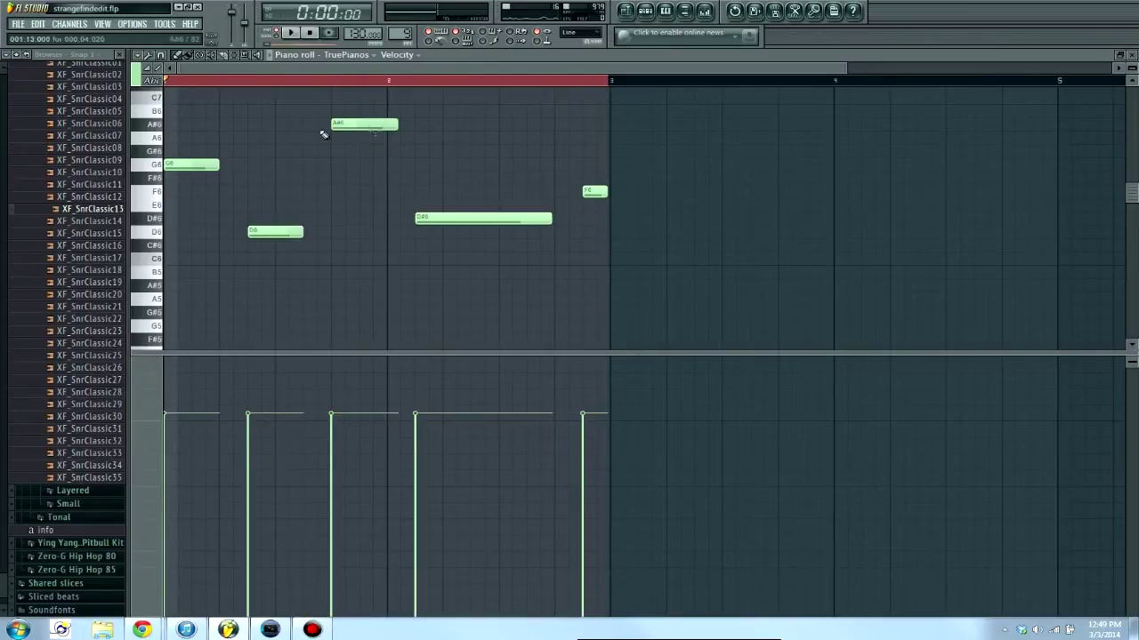
# - Delete the longer overlapping A#6, G6 and D6 notes, keeping the shorter pasted ones, and play the reduced melody
pyautogui.moveTo(388, 136); pyautogui.dragTo(347, 157)
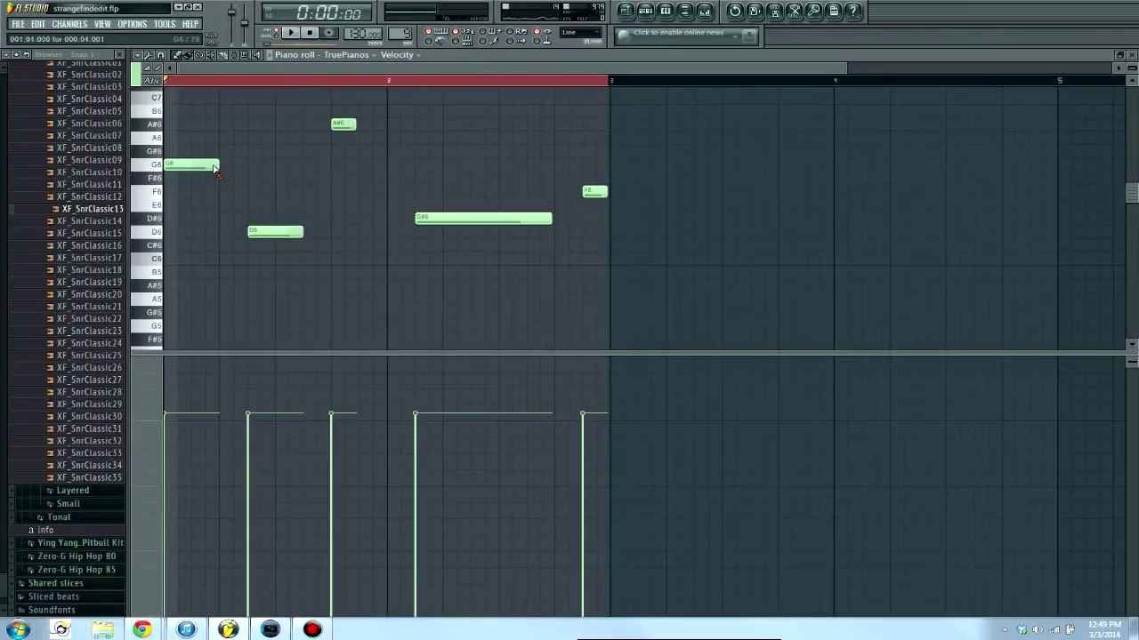
pyautogui.moveTo(214, 169); pyautogui.dragTo(190, 167)
pyautogui.moveTo(302, 233); pyautogui.dragTo(286, 235)
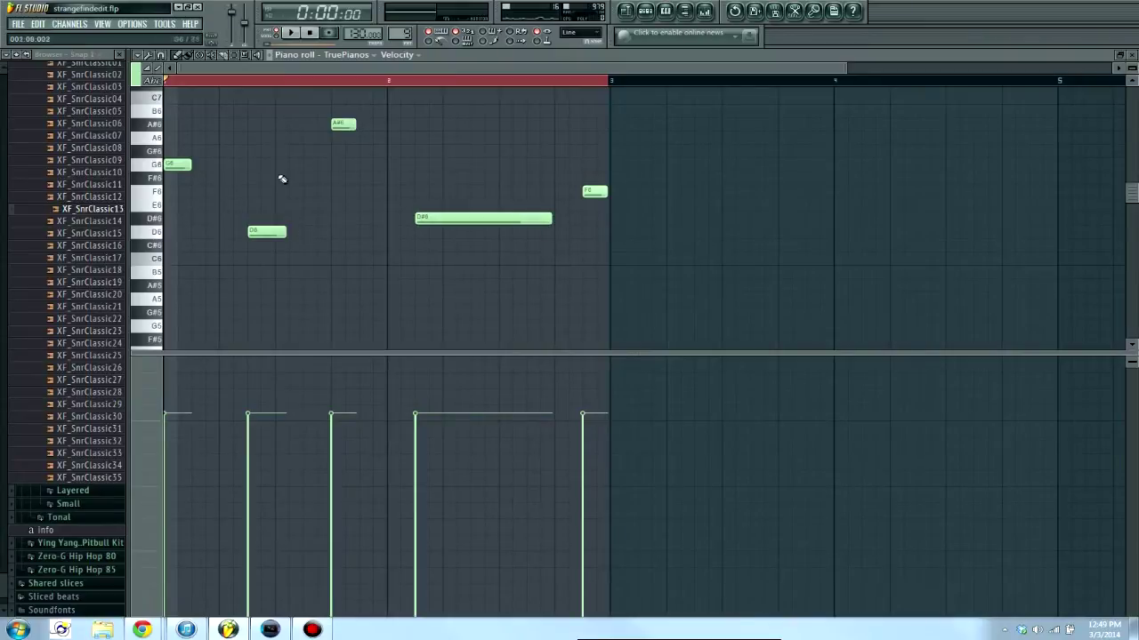
pyautogui.click(290, 33)
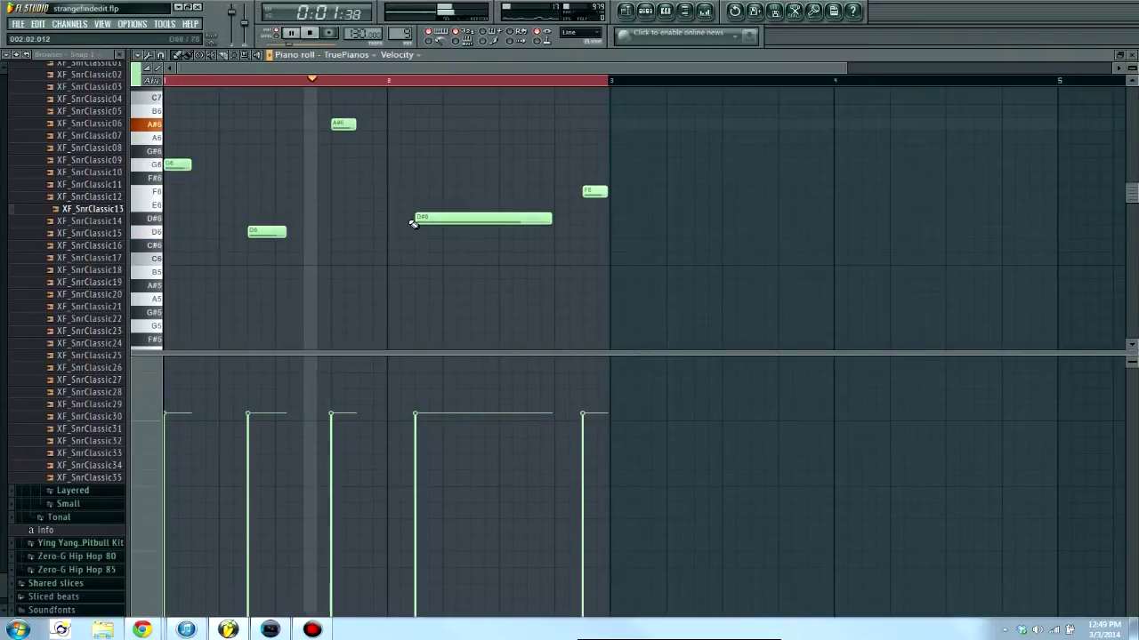
pyautogui.press('space')
# - Undo all the TruePianos note edits back through the melody paste
pyautogui.hotkey('ctrl', 'alt', 'z')
pyautogui.hotkey('ctrl', 'alt', 'z')
pyautogui.hotkey('ctrl', 'alt', 'z')
pyautogui.hotkey('ctrl', 'alt', 'z')
pyautogui.hotkey('ctrl', 'alt', 'z')
pyautogui.hotkey('ctrl', 'alt', 'z')
pyautogui.hotkey('ctrl', 'alt', 'z')
pyautogui.hotkey('ctrl', 'alt', 'z')
pyautogui.hotkey('ctrl', 'alt', 'z')
pyautogui.hotkey('ctrl', 'alt', 'z')
pyautogui.hotkey('ctrl', 'alt', 'z')
pyautogui.hotkey('ctrl', 'alt', 'z')
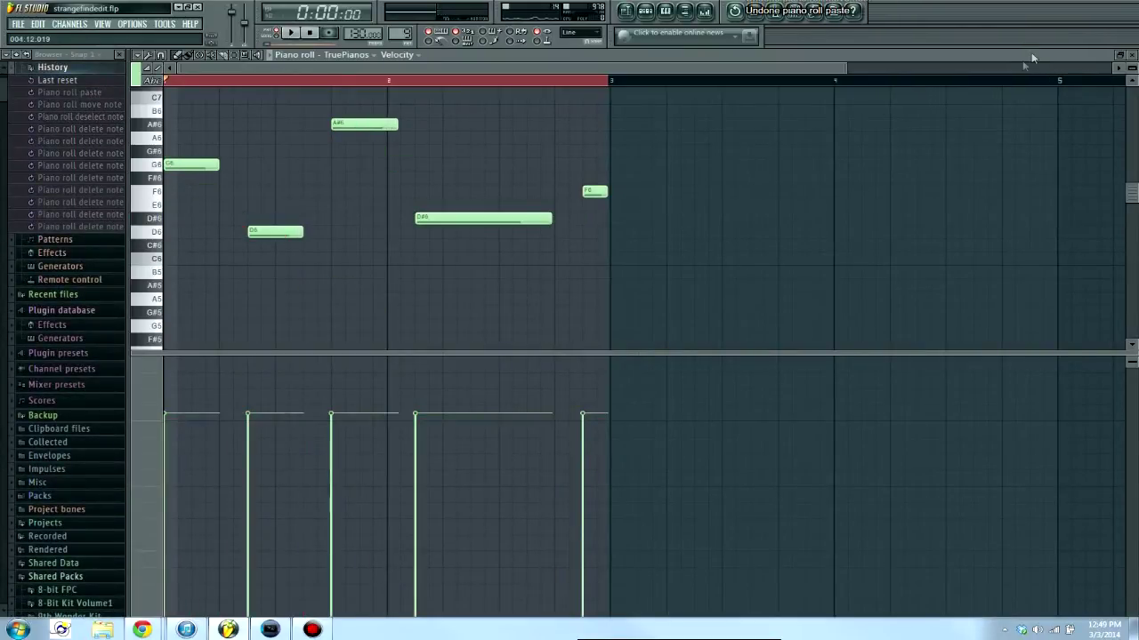
# - Close the piano roll and play the Strangers clip with the Pattern 9 clips from about bar 17
pyautogui.click(1131, 54)
pyautogui.click(457, 86)
pyautogui.press('space')
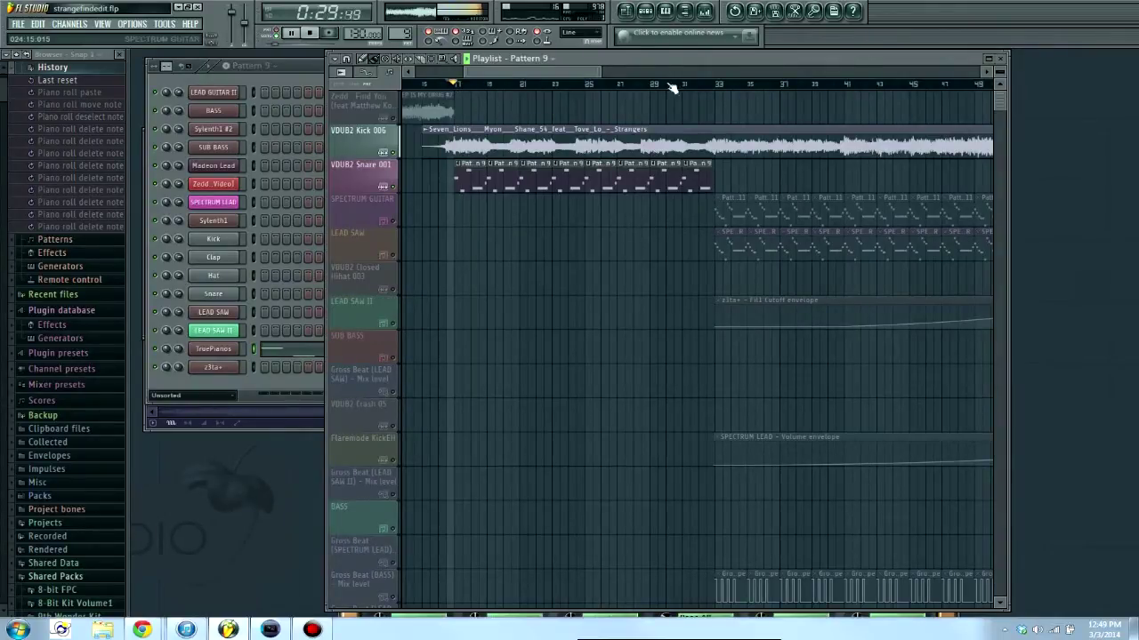
pyautogui.moveTo(601, 72); pyautogui.dragTo(538, 73)
pyautogui.moveTo(522, 73)
pyautogui.mouseDown()
pyautogui.moveTo(536, 74)
pyautogui.moveTo(521, 73)
pyautogui.mouseUp()
pyautogui.doubleClick(611, 59)
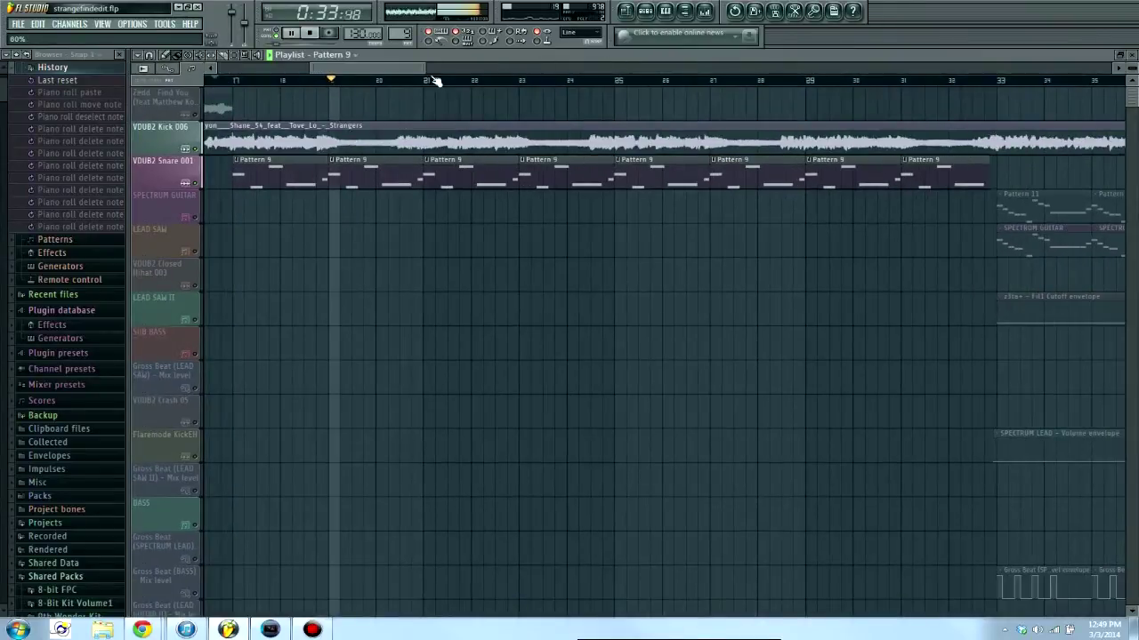
pyautogui.click(309, 33)
# - Mute the VDUB2 Snare 001 track and set the playback position to bar 33
pyautogui.moveTo(394, 70); pyautogui.dragTo(481, 68)
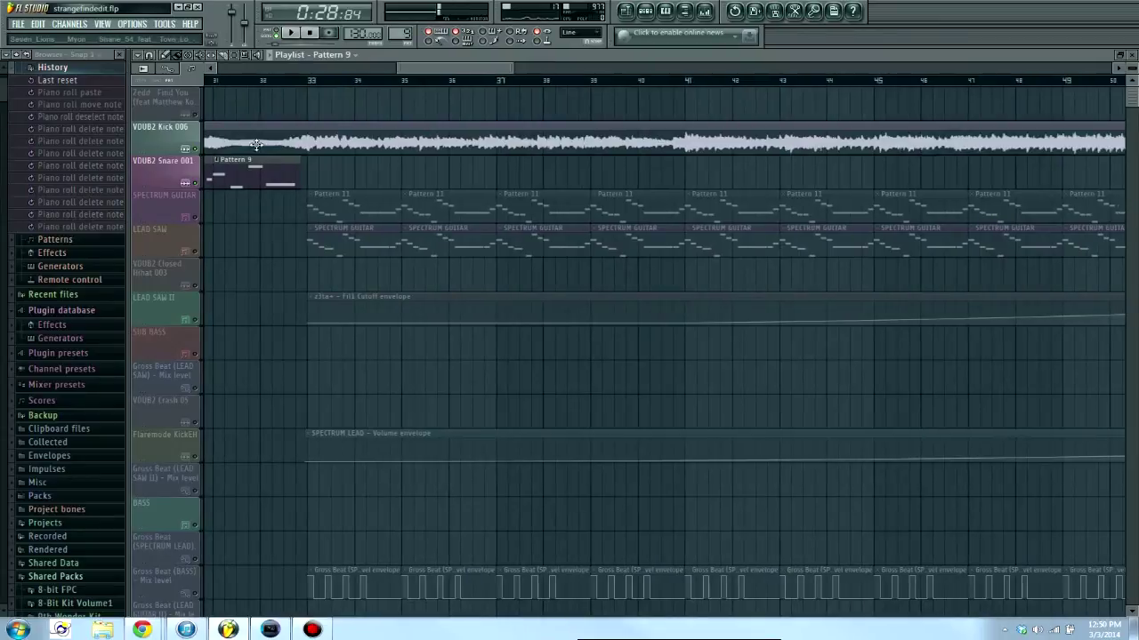
pyautogui.click(186, 183)
pyautogui.click(310, 82)
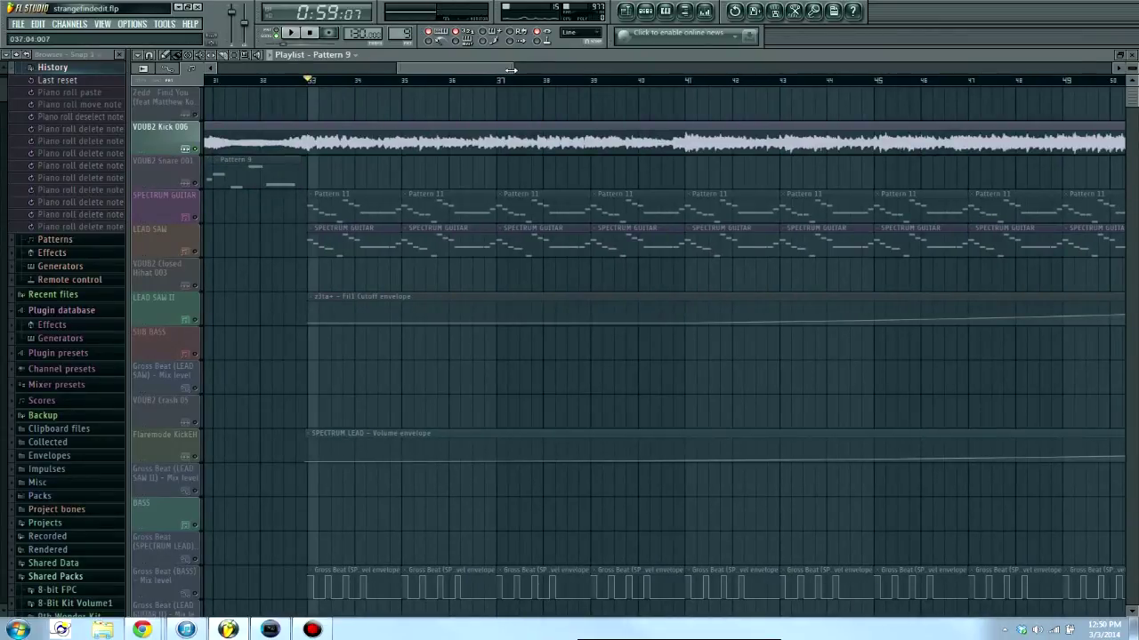
pyautogui.moveTo(512, 69); pyautogui.dragTo(645, 64)
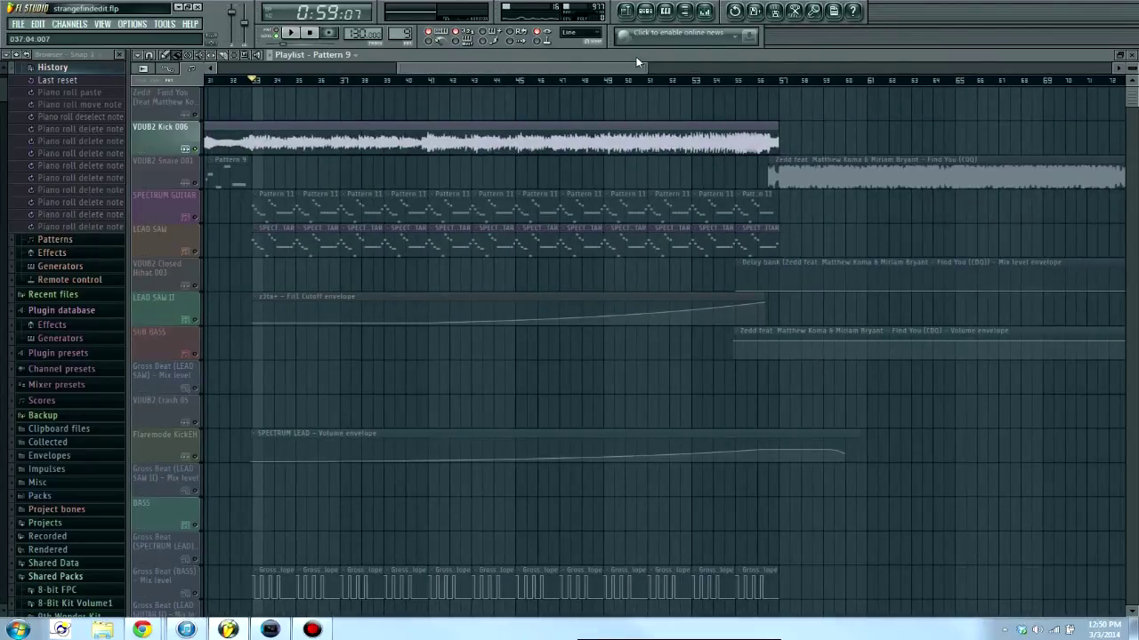
# - Restore the playlist to its smaller size and open the z3ta+ synth from the channel list
pyautogui.doubleClick(645, 59)
pyautogui.click(297, 76)
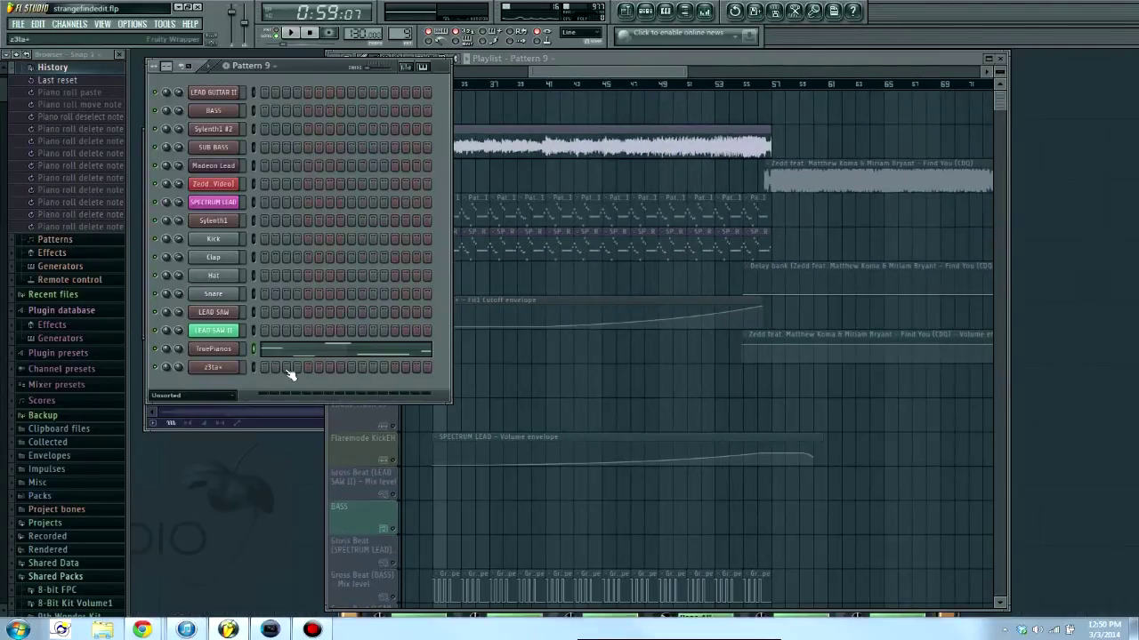
pyautogui.click(213, 367)
pyautogui.moveTo(538, 67); pyautogui.dragTo(517, 145)
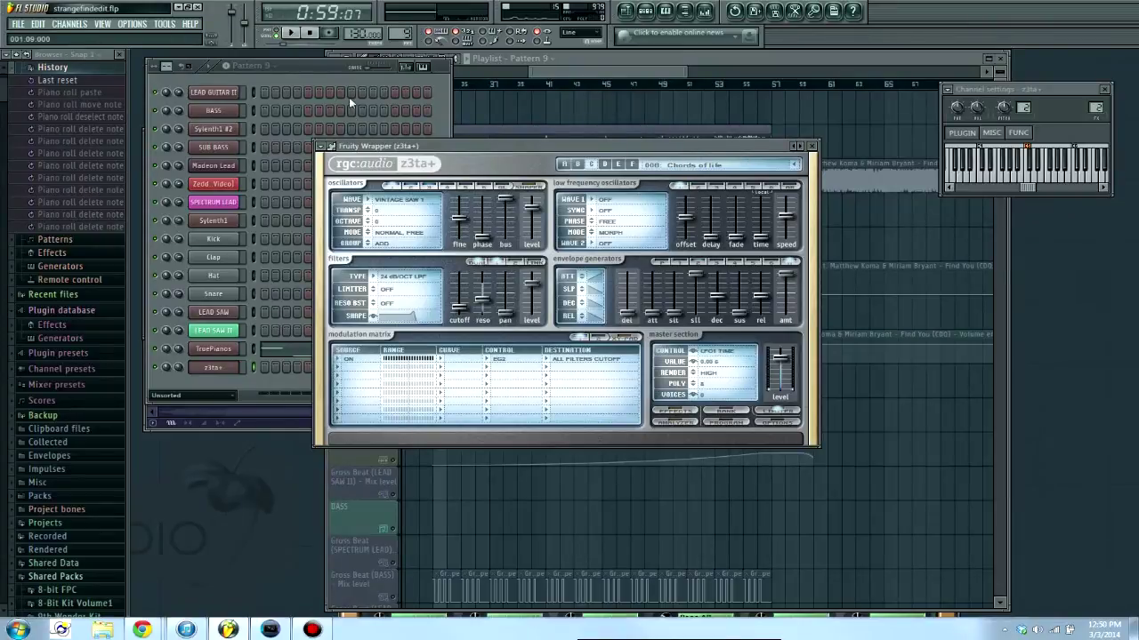
pyautogui.click(321, 91)
pyautogui.click(321, 92)
pyautogui.rightClick(322, 93)
# - Select the BASS pattern and play the Strangers clip from bar 33 in the playlist
pyautogui.moveTo(561, 145); pyautogui.dragTo(564, 132)
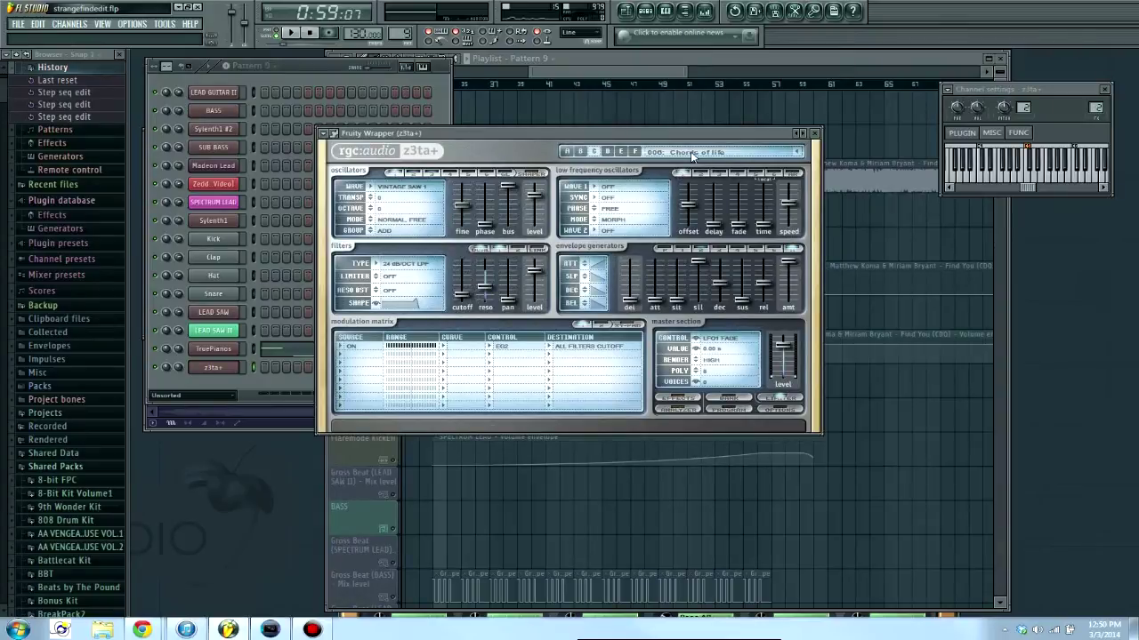
pyautogui.click(336, 79)
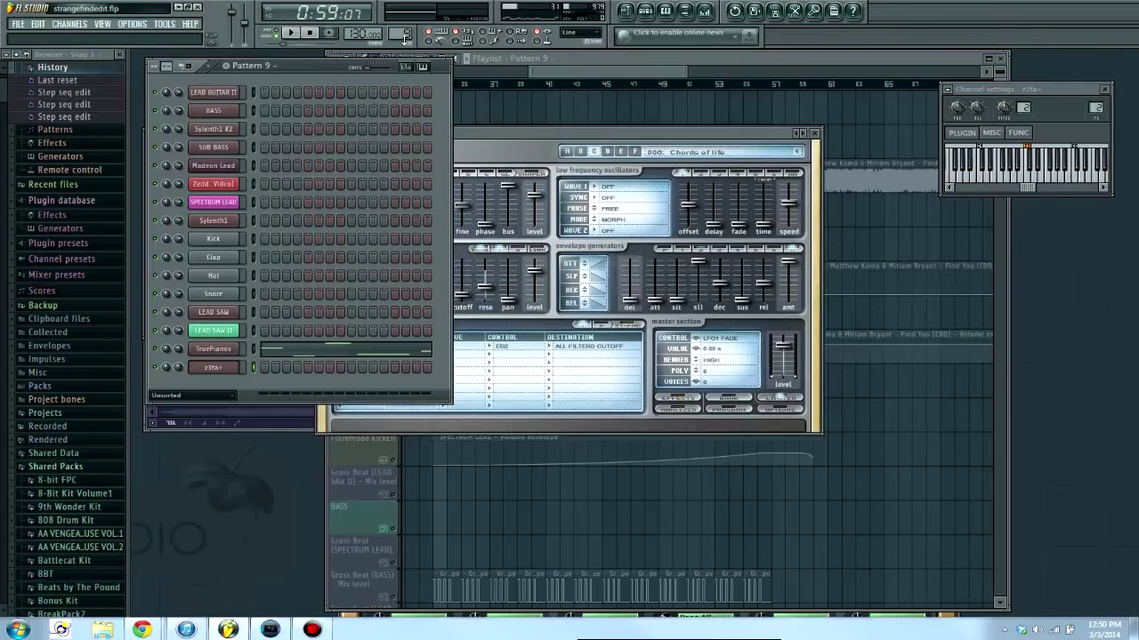
pyautogui.moveTo(572, 72); pyautogui.dragTo(560, 73)
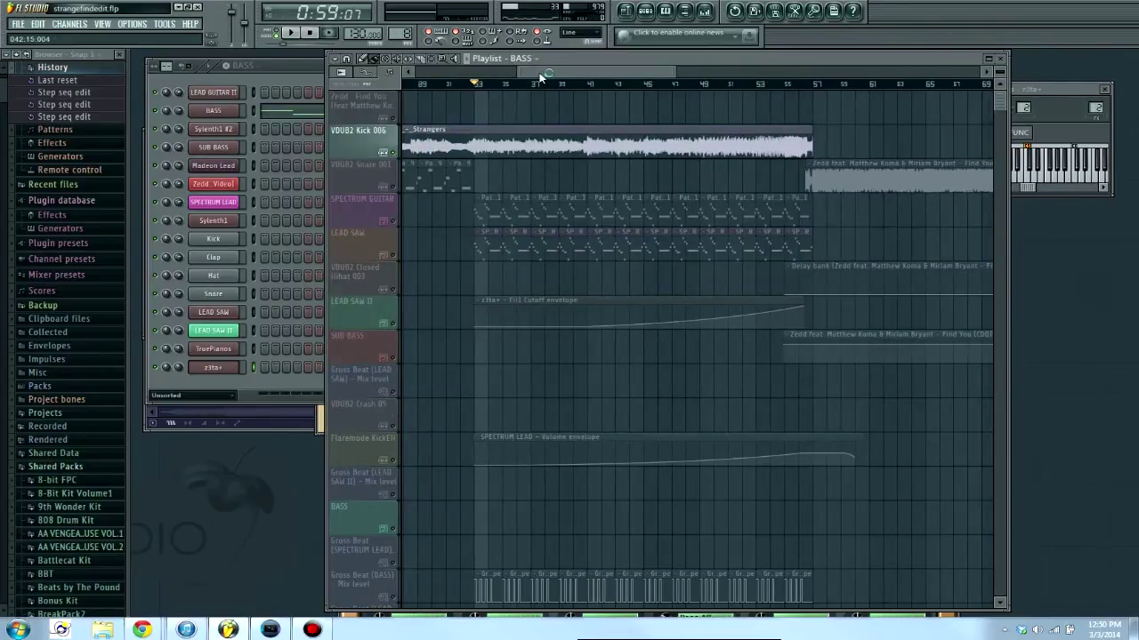
pyautogui.moveTo(557, 71); pyautogui.dragTo(554, 70)
pyautogui.press('space')
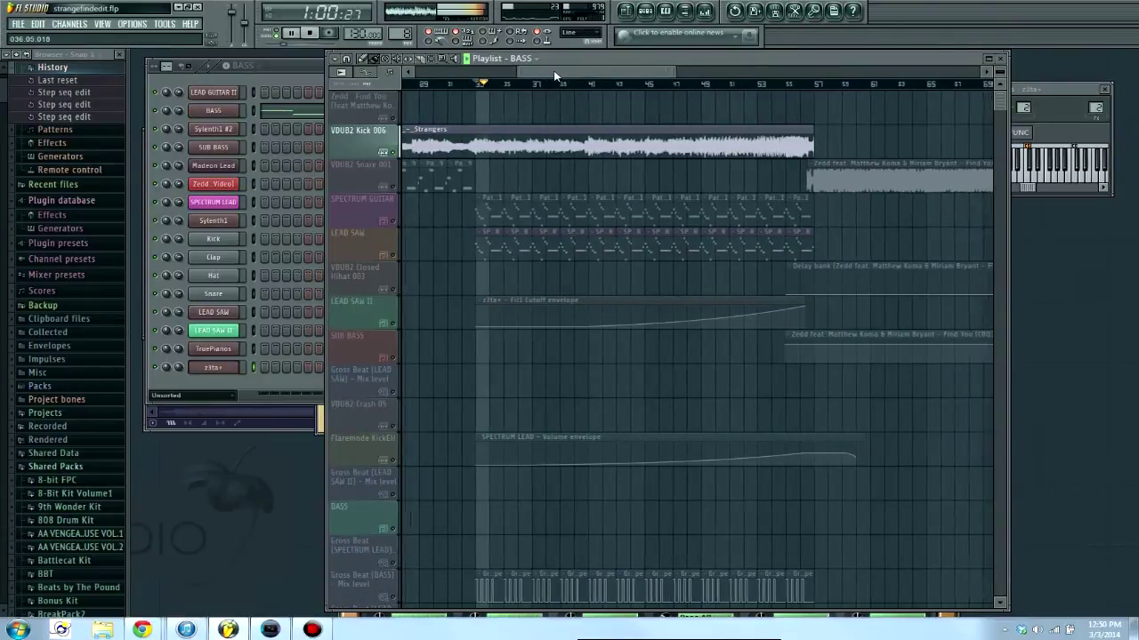
pyautogui.click(311, 32)
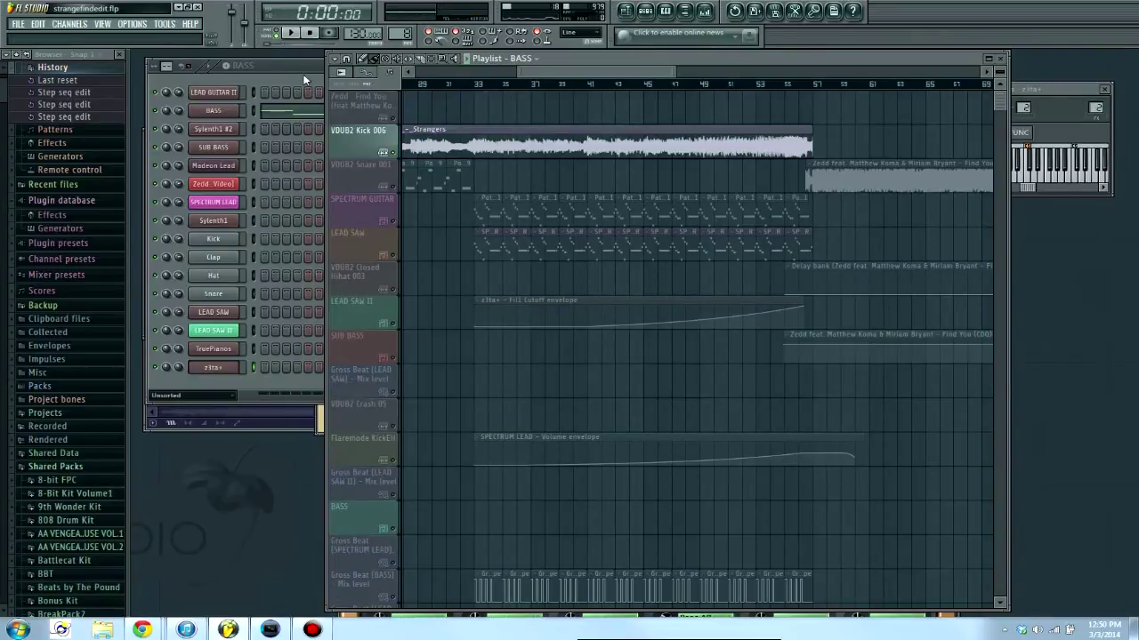
# - Switch to Pattern 11 and play its z3ta+ melody on its own
pyautogui.click(304, 80)
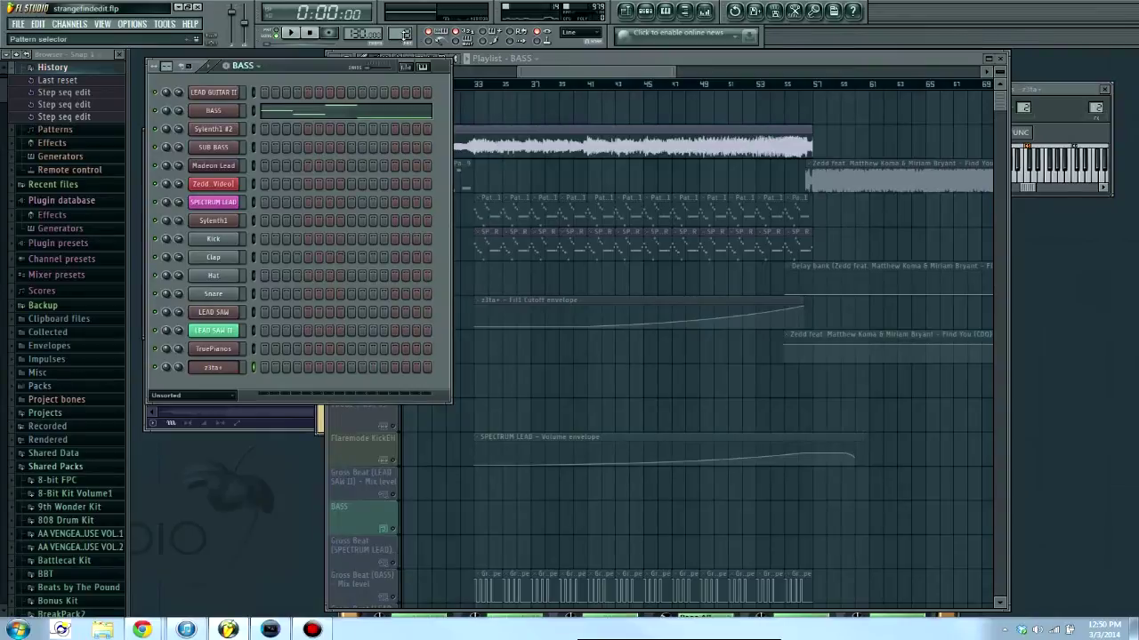
pyautogui.scroll(-2, 401, 34)
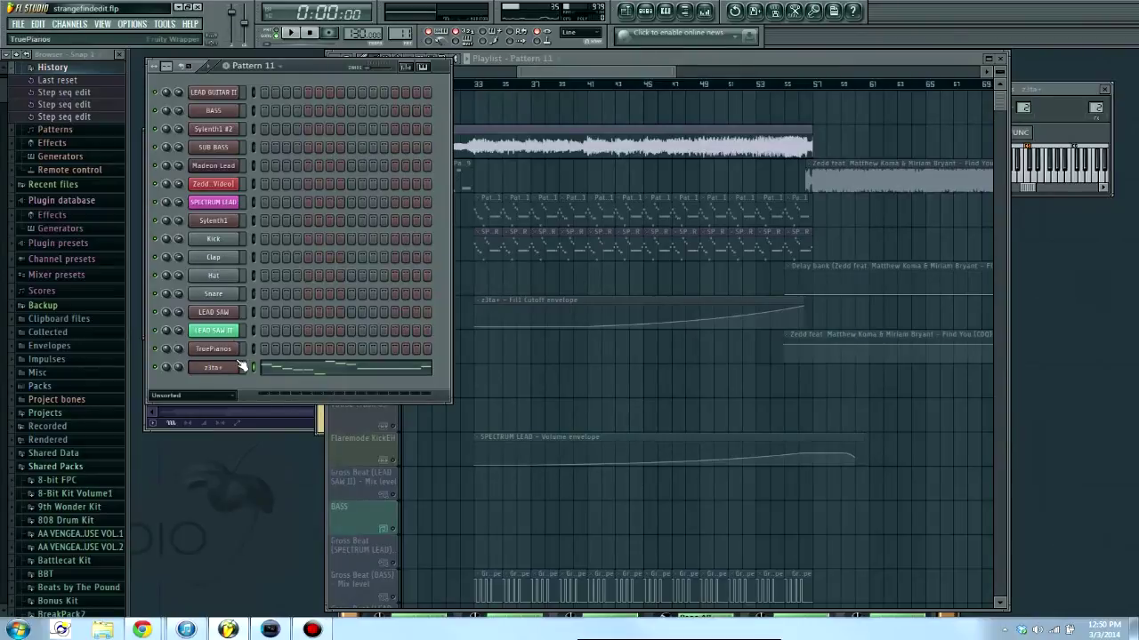
pyautogui.click(287, 32)
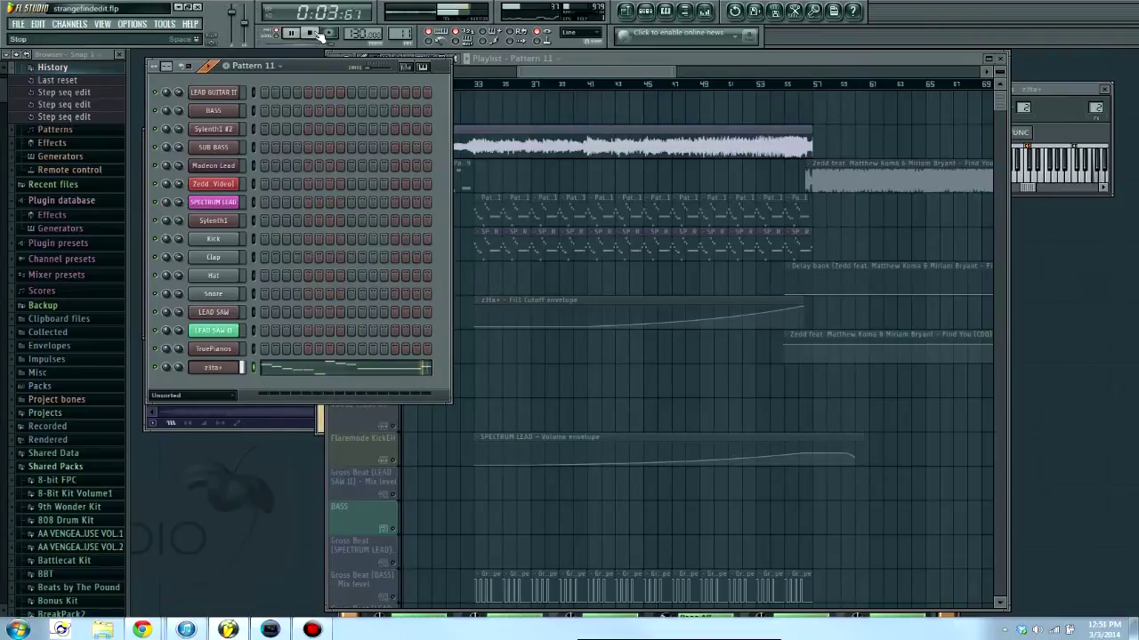
pyautogui.click(314, 33)
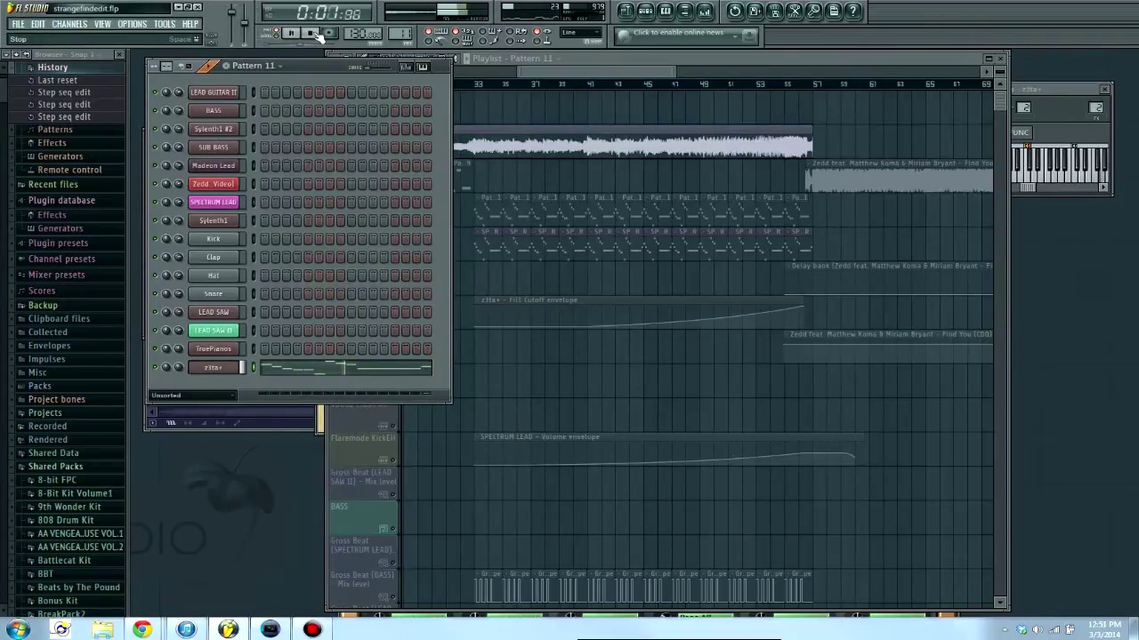
# - Unmute the SPECTRUM GUITAR track and play it with the Strangers clip from about bar 33
pyautogui.click(545, 73)
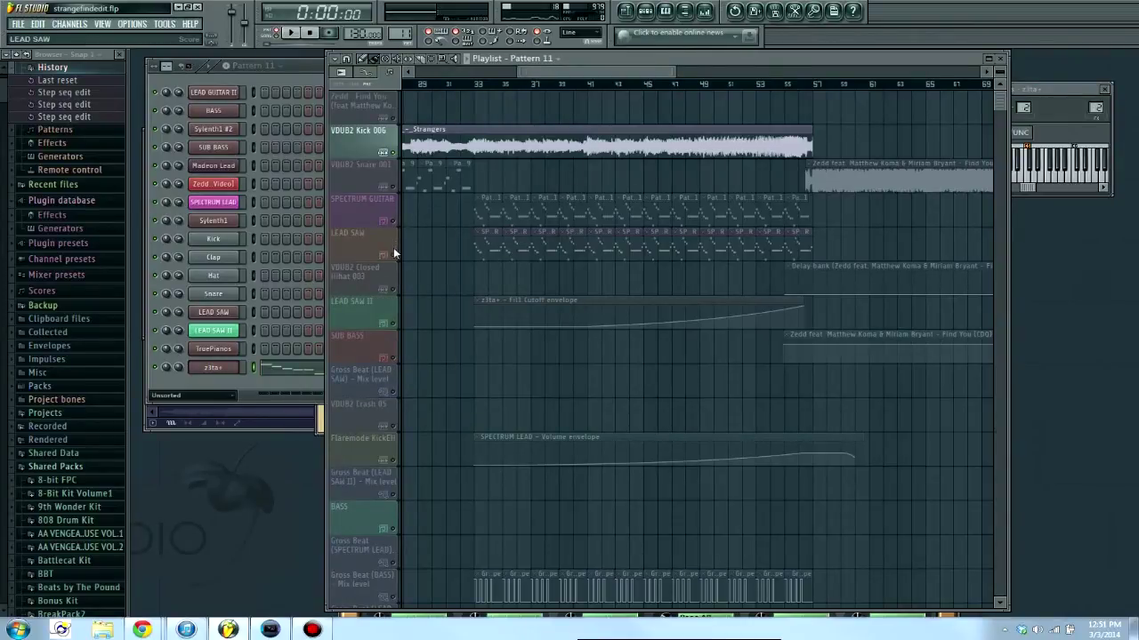
pyautogui.click(394, 222)
pyautogui.click(475, 85)
pyautogui.press('space')
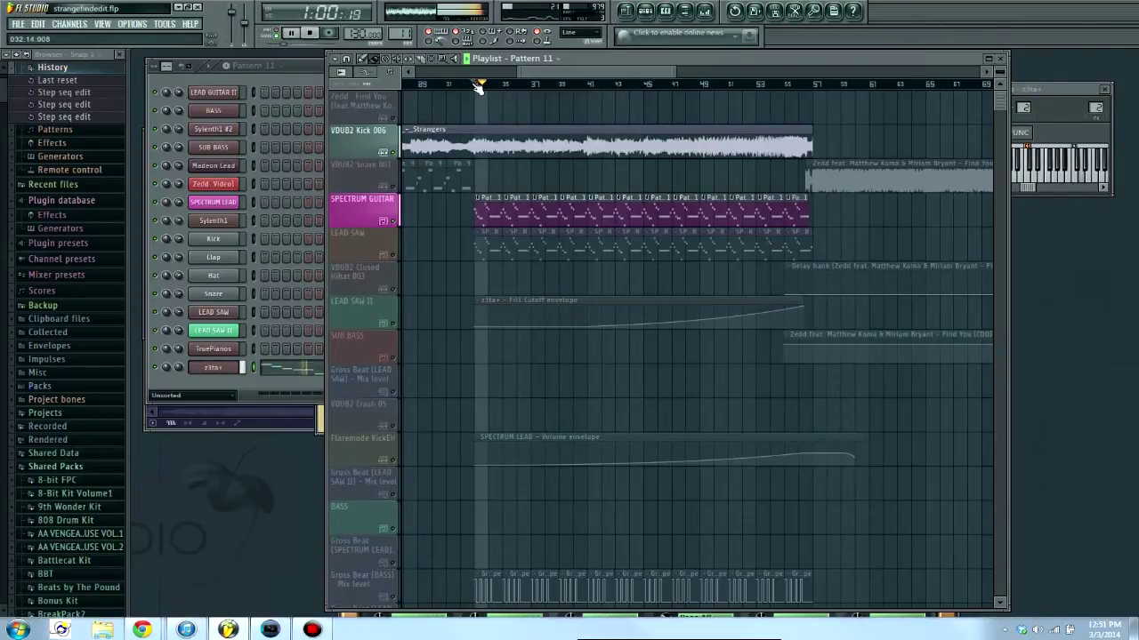
pyautogui.press('space')
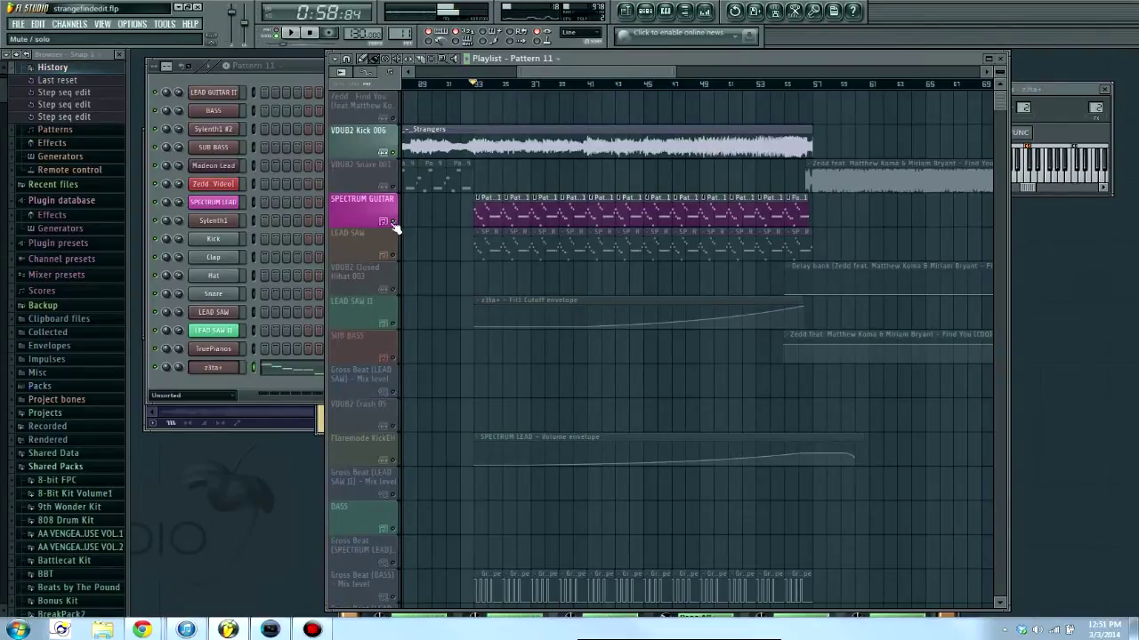
# - Mute the SPECTRUM GUITAR track, play the Strangers clip without it for comparison, and unmute the track again
pyautogui.click(395, 224)
pyautogui.press('space')
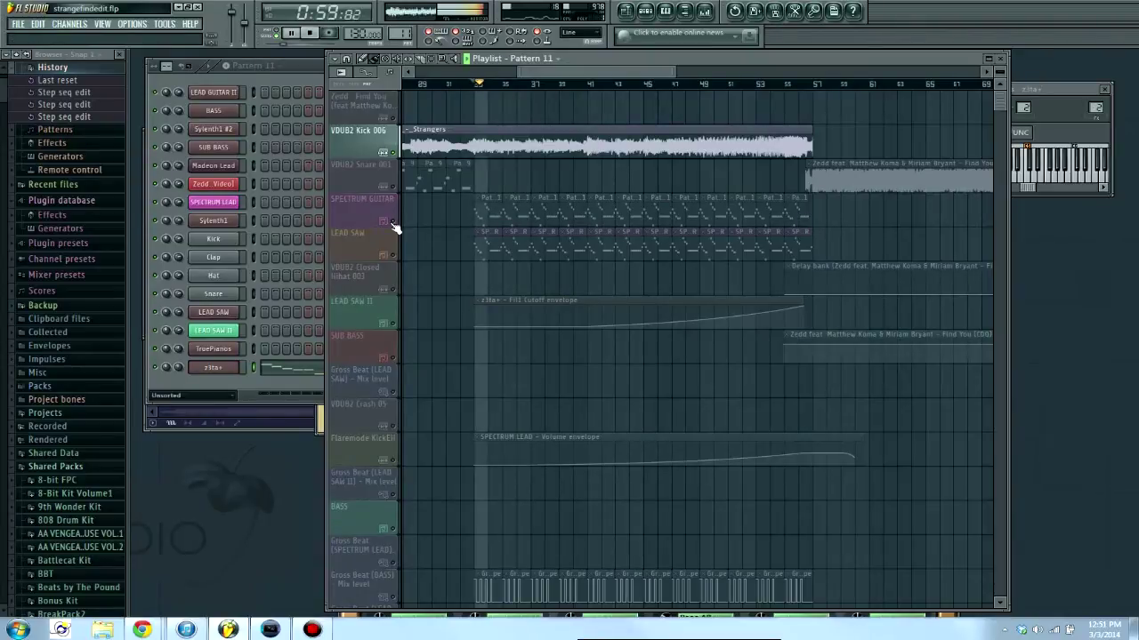
pyautogui.press('space')
pyautogui.click(395, 224)
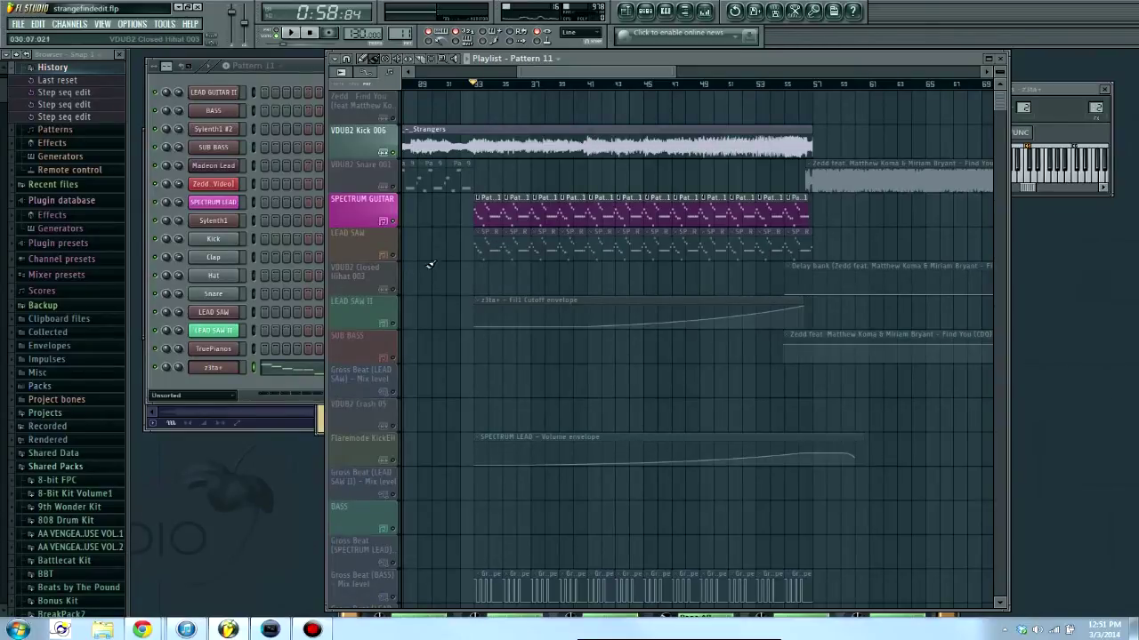
# - Solo the LEAD SAW track, play its pattern from about bar 33, and restore all tracks
pyautogui.click(398, 258)
pyautogui.rightClick(399, 257)
pyautogui.press('space')
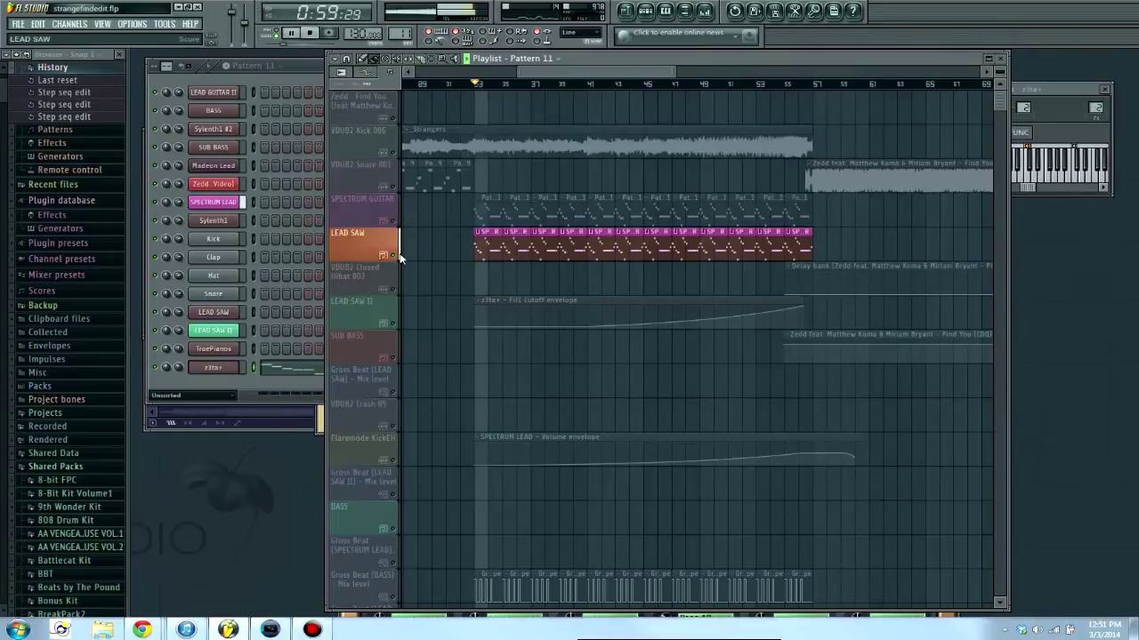
pyautogui.press('space')
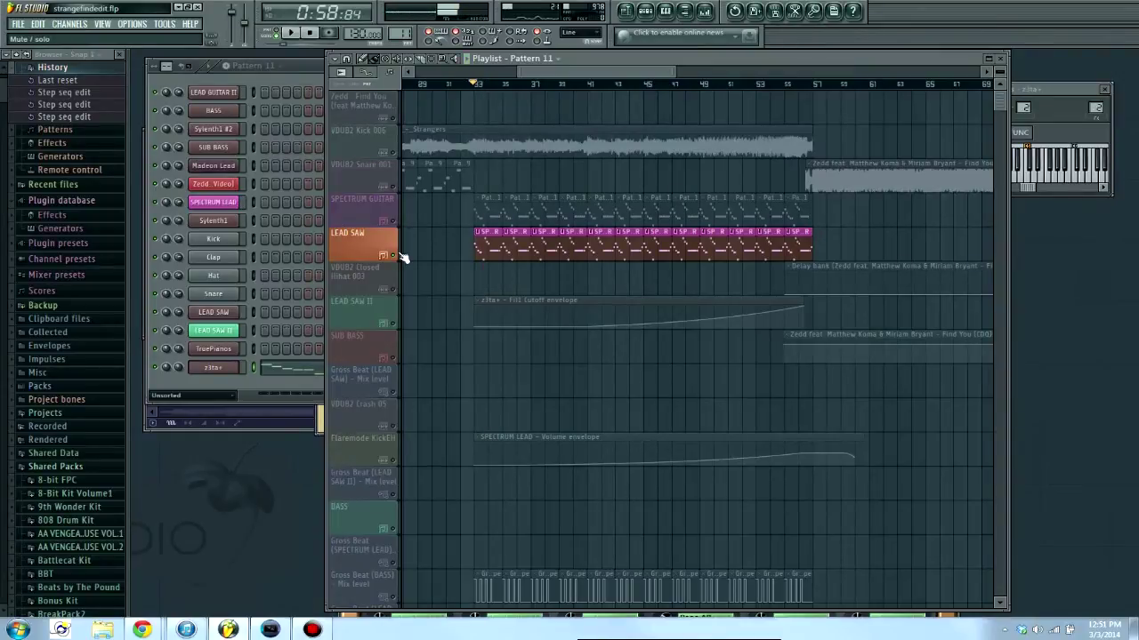
pyautogui.click(398, 263)
pyautogui.click(397, 263)
pyautogui.rightClick(397, 263)
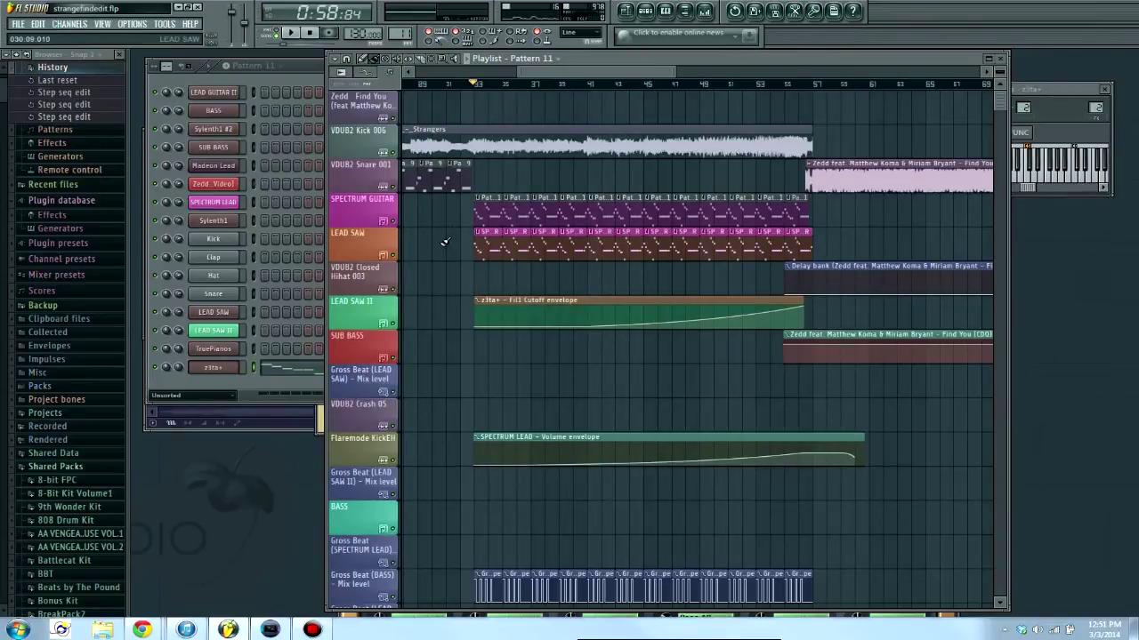
# - Solo SPECTRUM GUITAR together with LEAD SAW II and play successive sections from bar 33 to hear the z3ta+ Fil1 Cutoff envelope
pyautogui.scroll(-1, 514, 427)
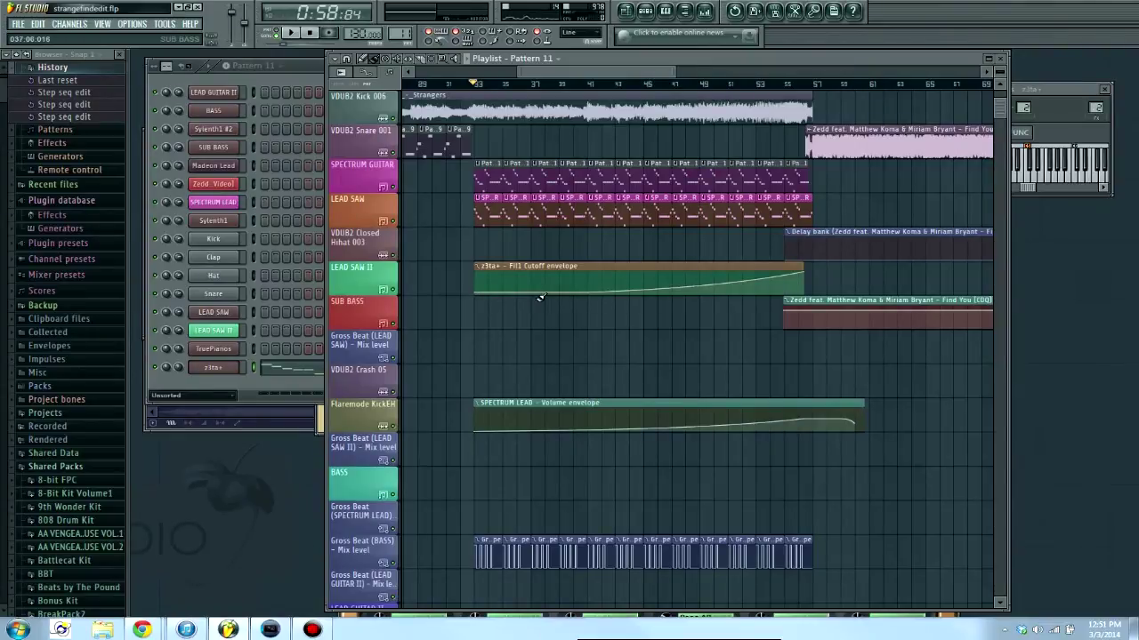
pyautogui.rightClick(392, 187)
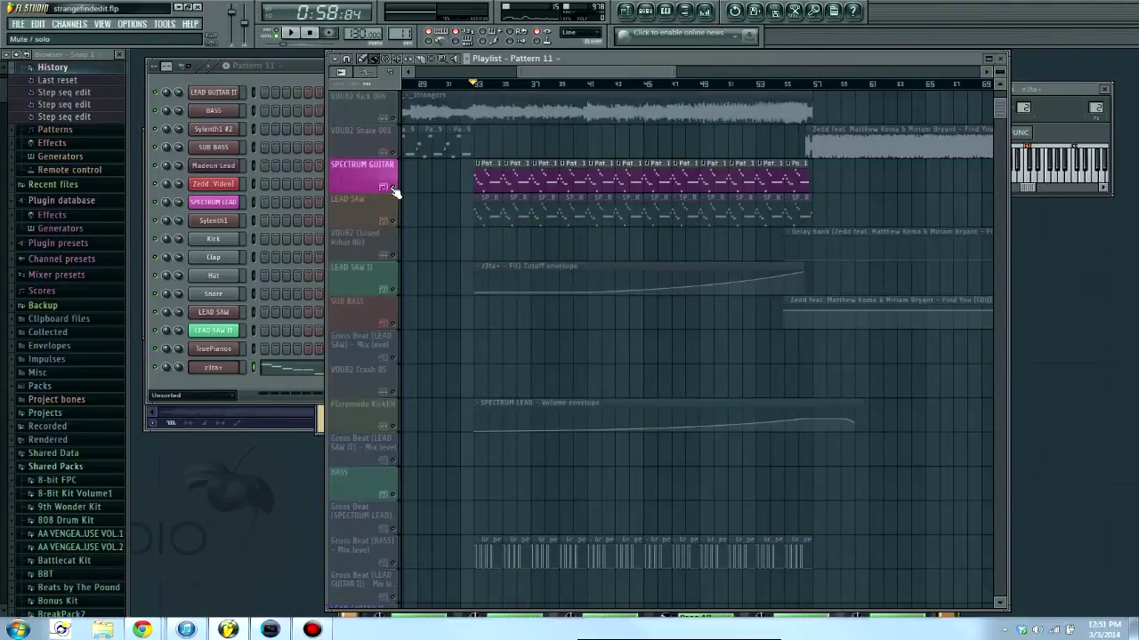
pyautogui.click(393, 290)
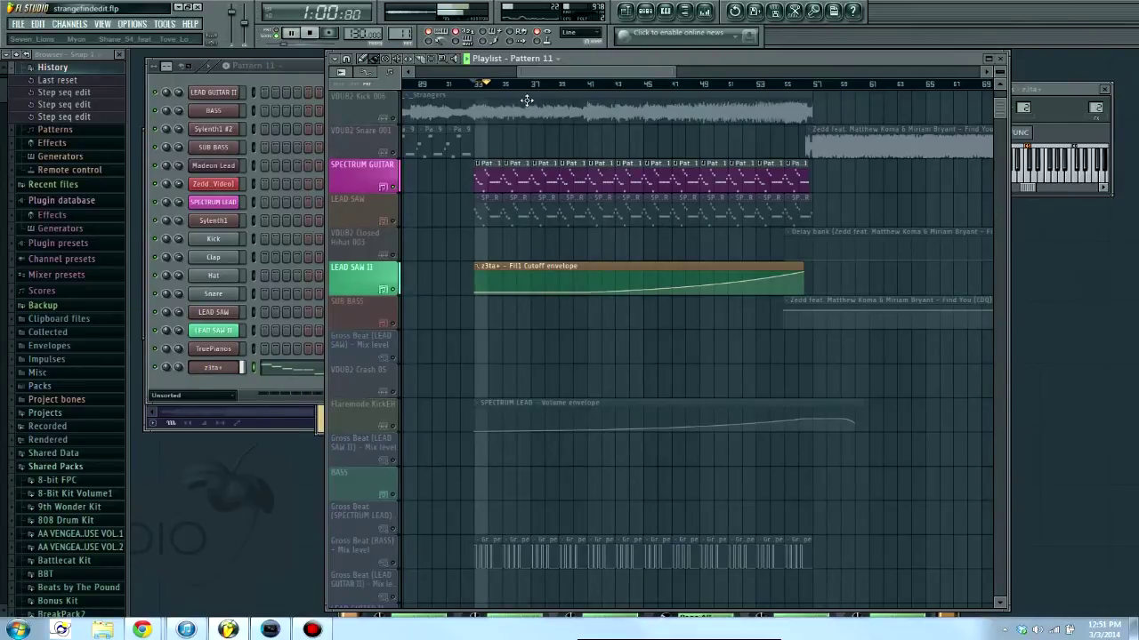
pyautogui.click(602, 87)
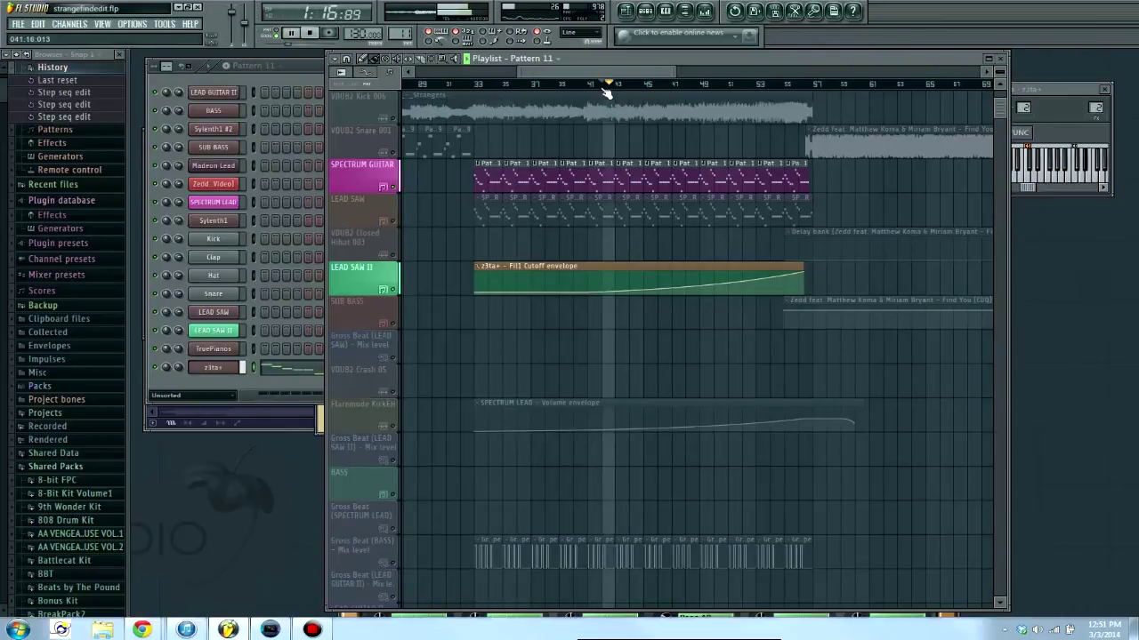
pyautogui.click(671, 85)
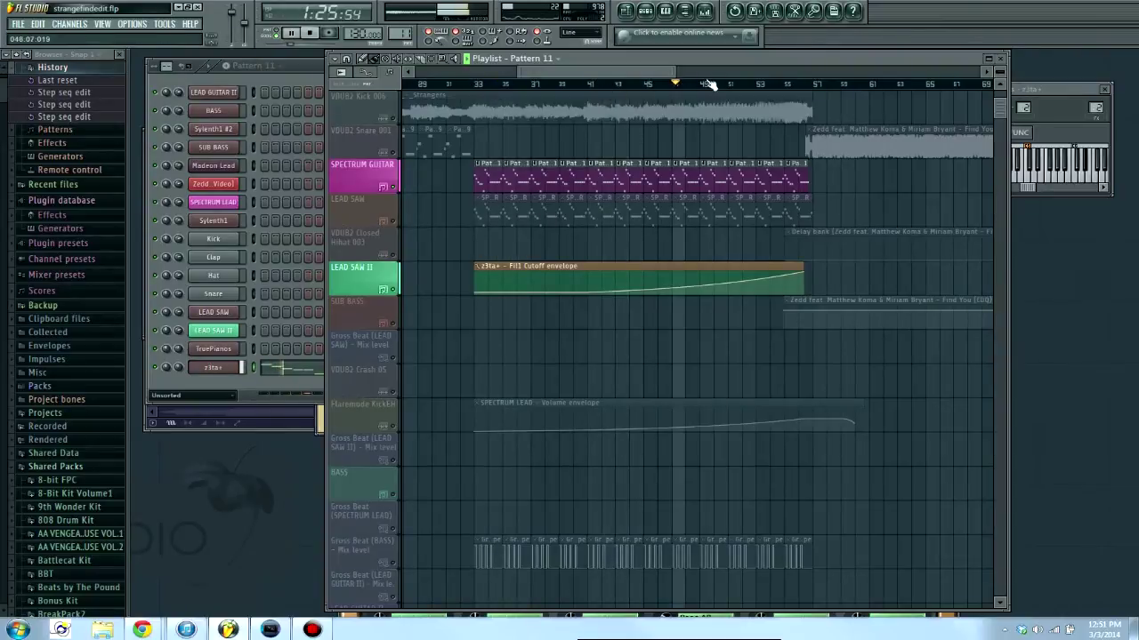
pyautogui.click(728, 88)
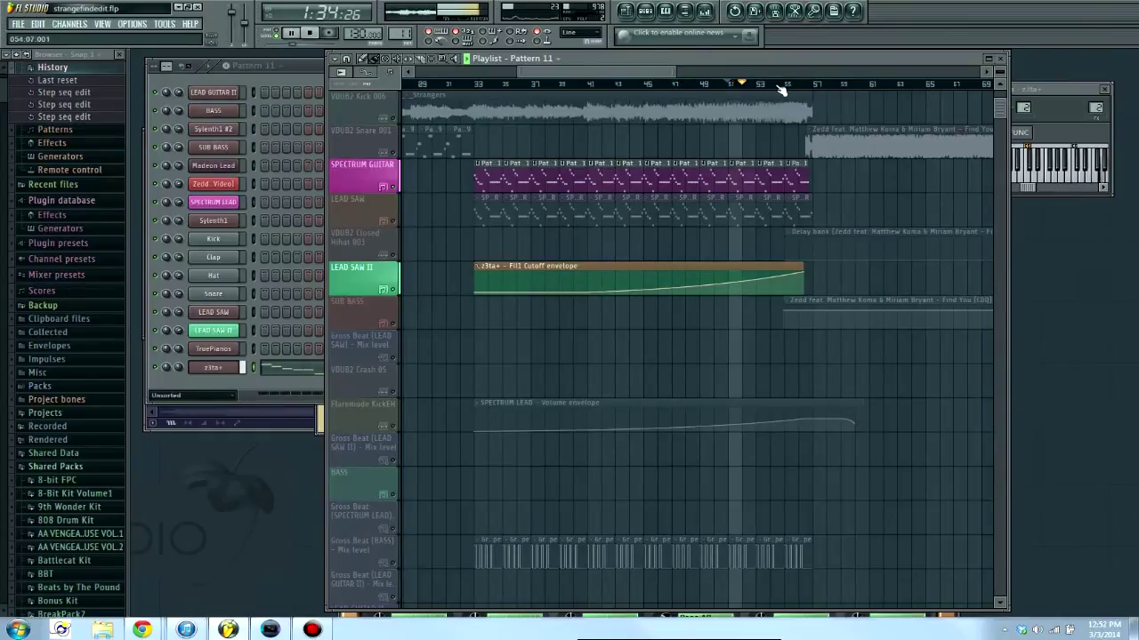
pyautogui.press('space')
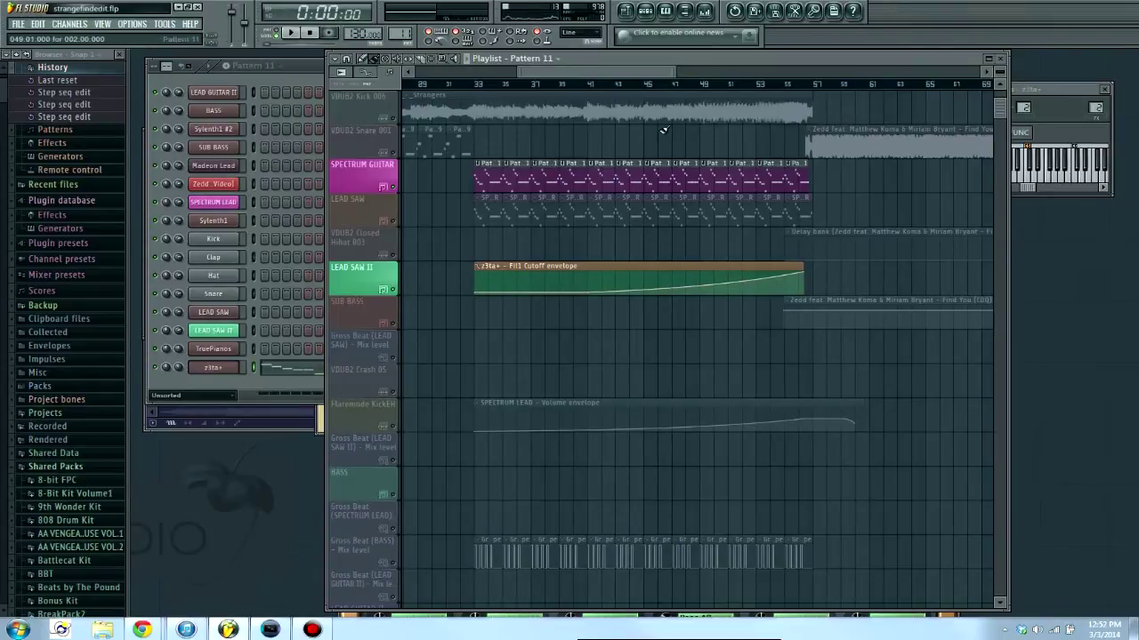
# - Restore all playlist tracks from solo and save the project
pyautogui.rightClick(382, 290)
pyautogui.rightClick(383, 289)
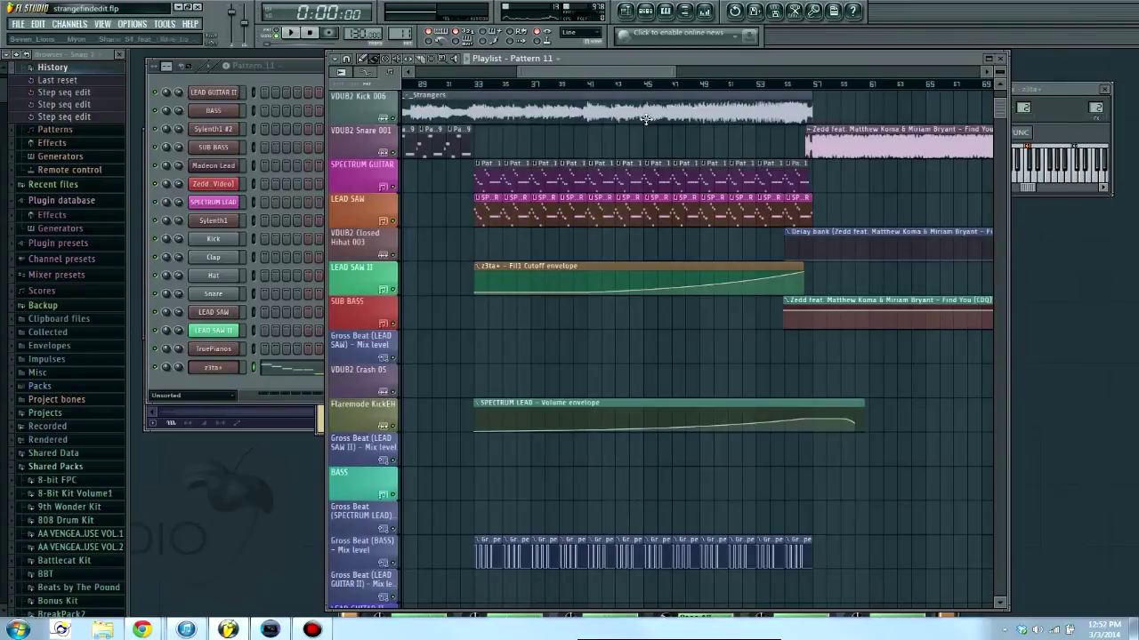
pyautogui.hotkey('ctrl', 's')
# - Play all tracks from about bar 51 through the transition from Strangers into Zedd's Find You
pyautogui.moveTo(545, 71); pyautogui.dragTo(626, 82)
pyautogui.click(587, 85)
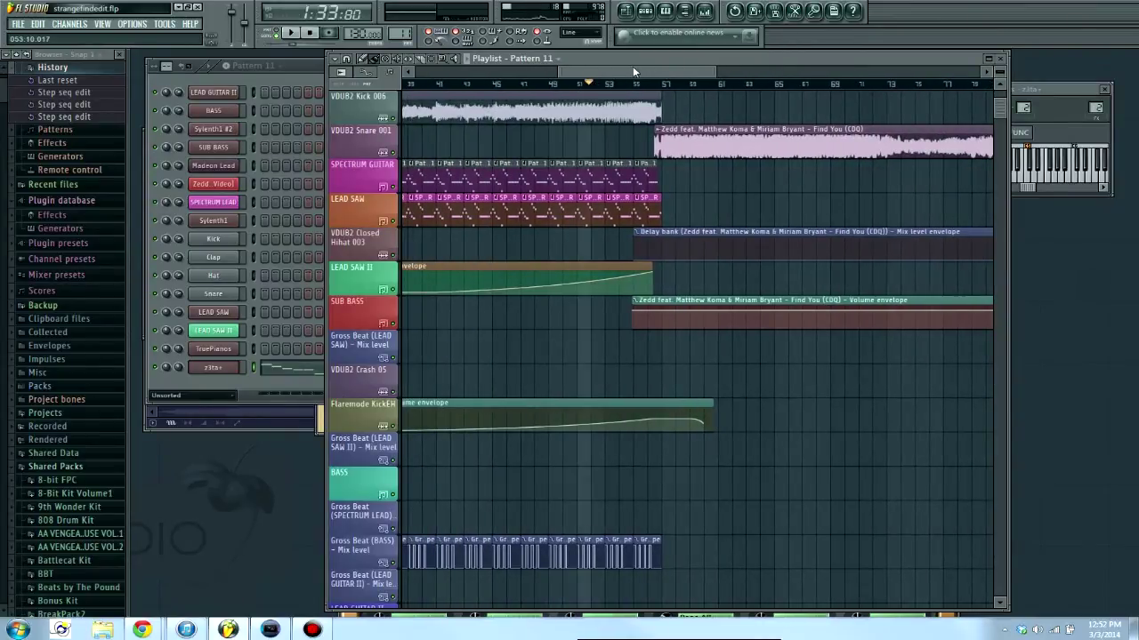
pyautogui.press('space')
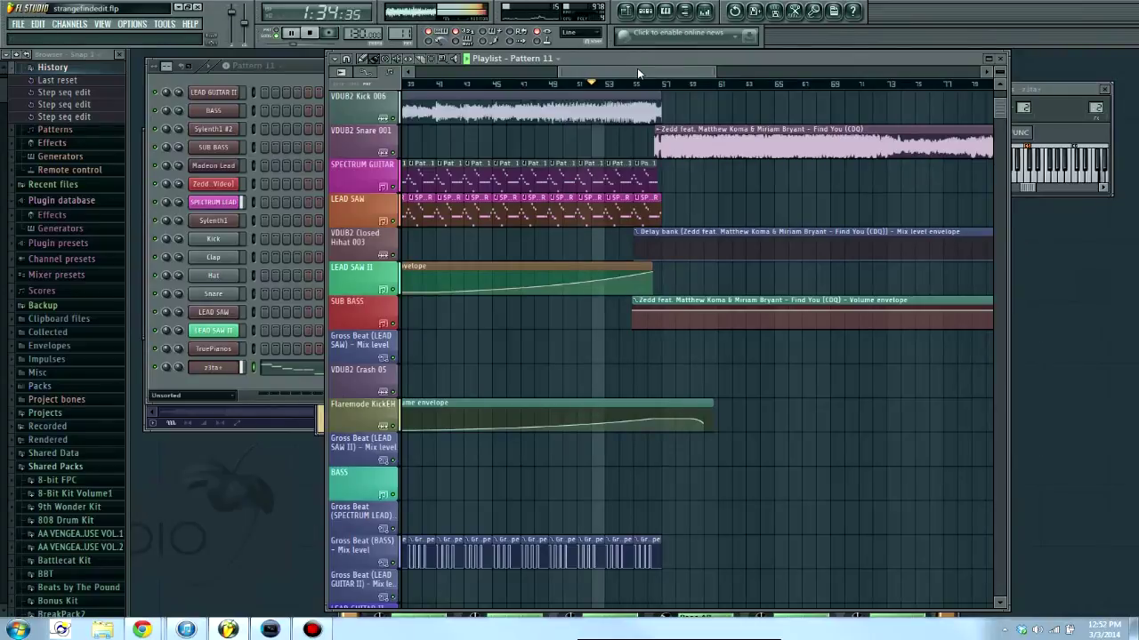
pyautogui.moveTo(638, 68); pyautogui.dragTo(656, 74)
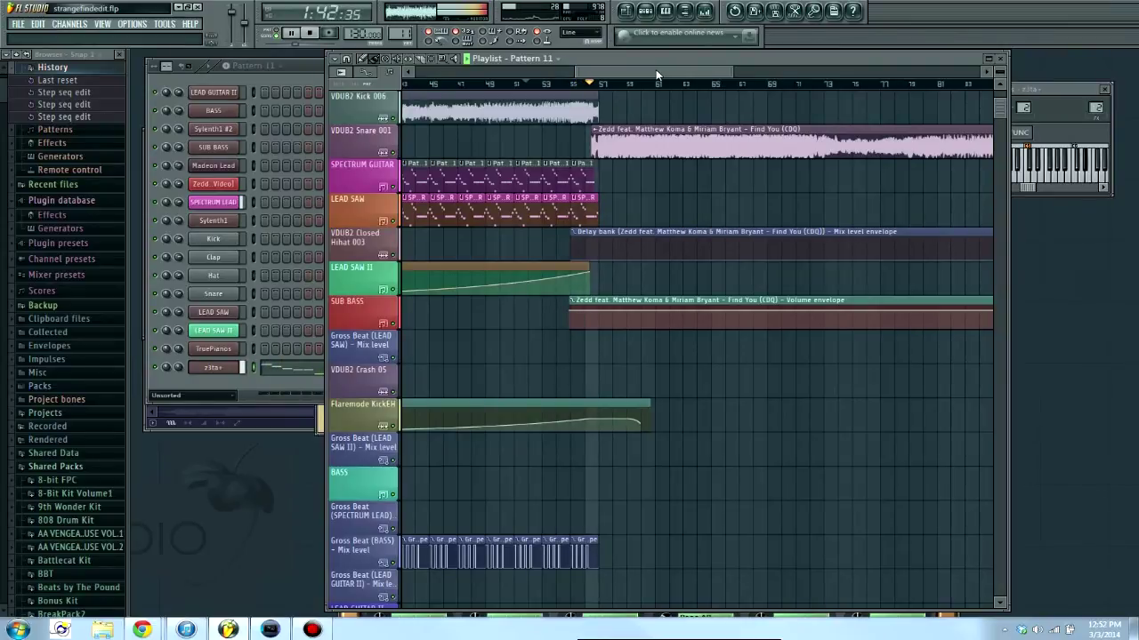
pyautogui.press('space')
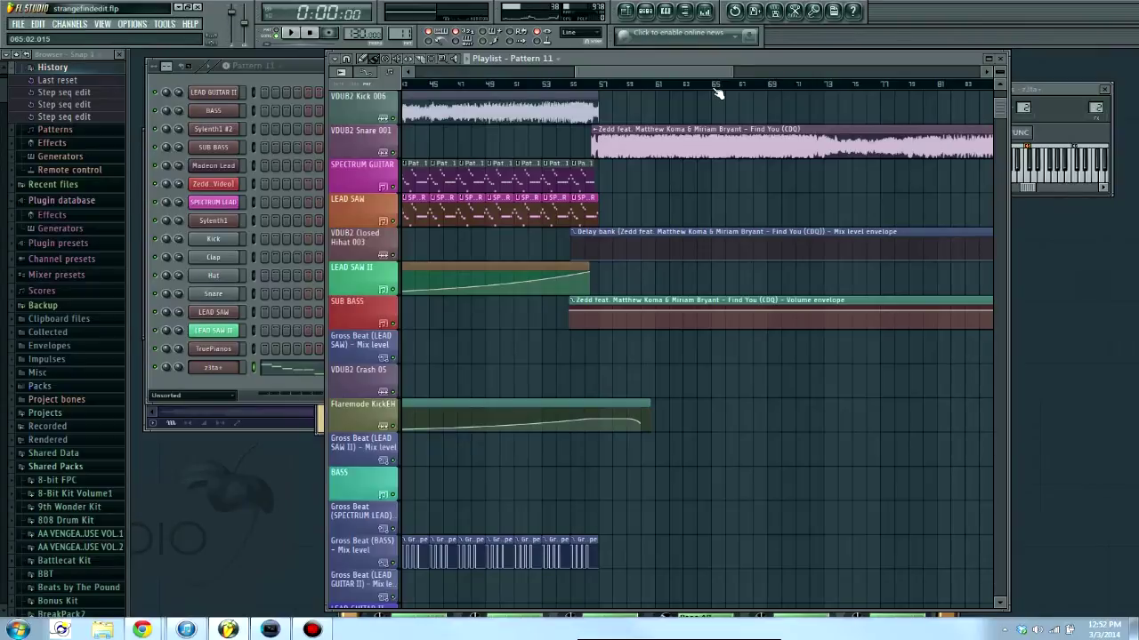
# - Play the second Strangers section from about bar 88 with VDUB2 Kick 006 soloed and again with all tracks
pyautogui.moveTo(704, 73); pyautogui.dragTo(848, 71)
pyautogui.click(500, 85)
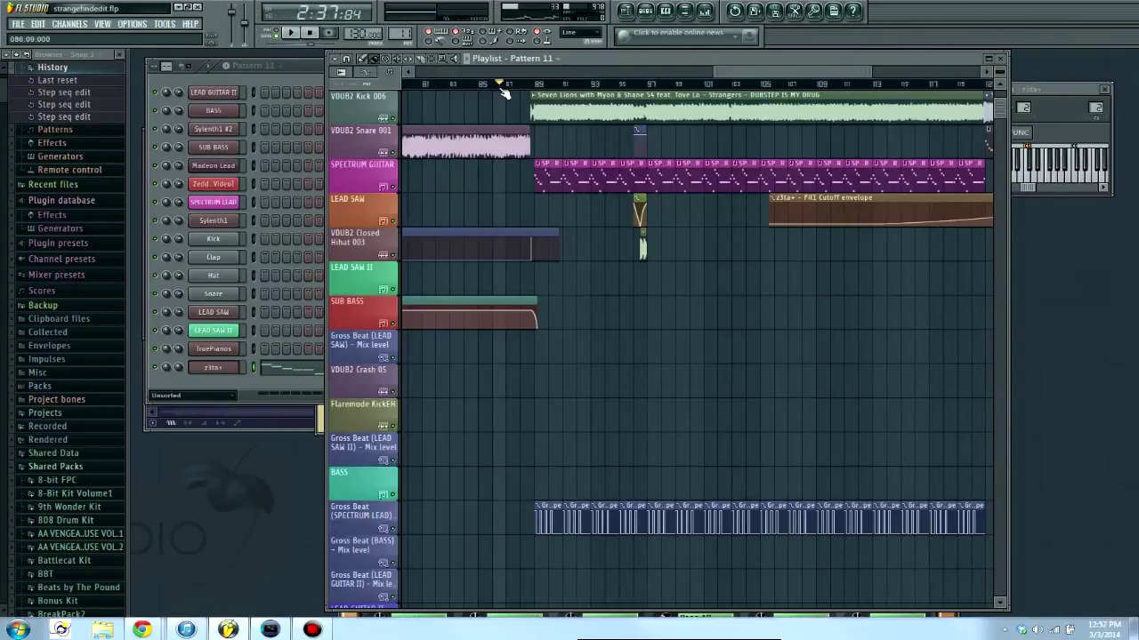
pyautogui.moveTo(869, 72)
pyautogui.mouseDown()
pyautogui.moveTo(929, 72)
pyautogui.moveTo(835, 72)
pyautogui.mouseUp()
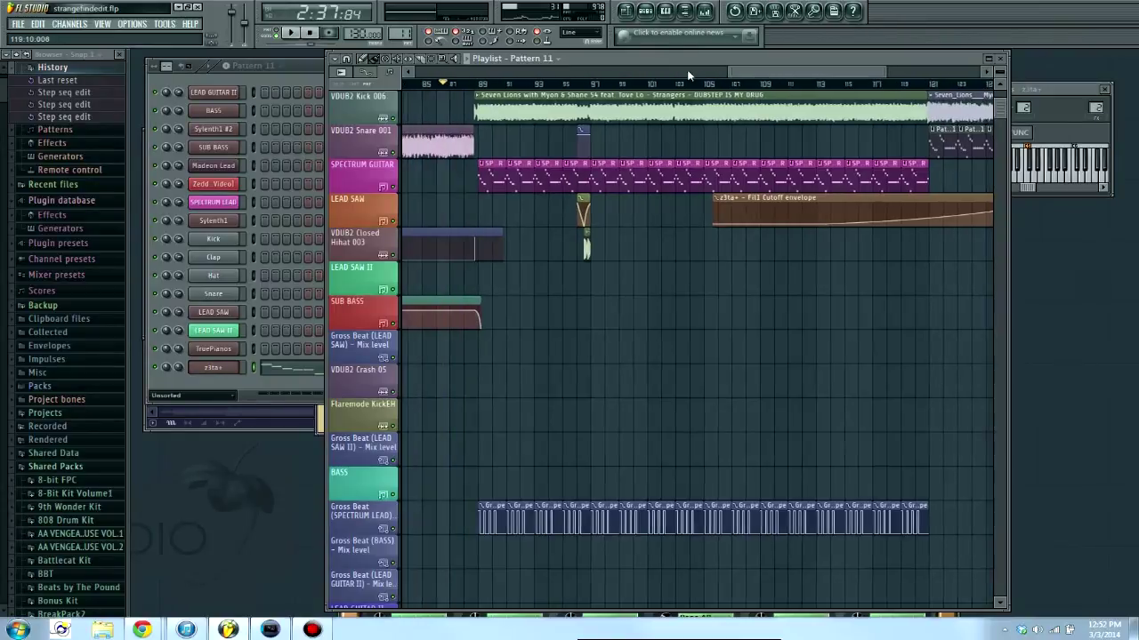
pyautogui.rightClick(393, 118)
pyautogui.click(475, 85)
pyautogui.press('space')
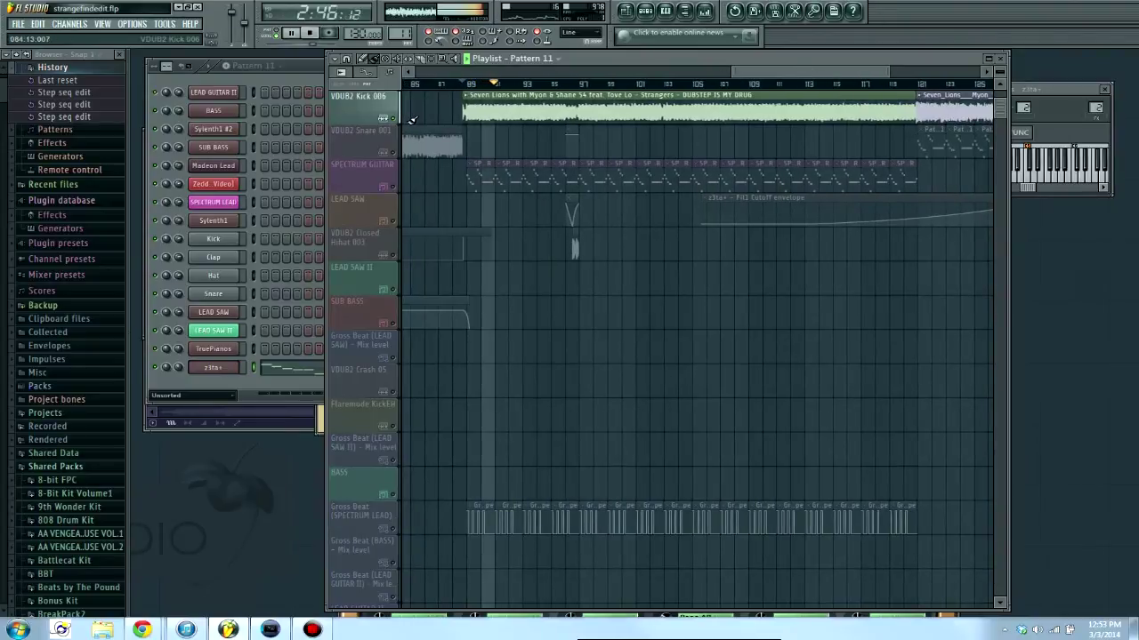
pyautogui.press('space')
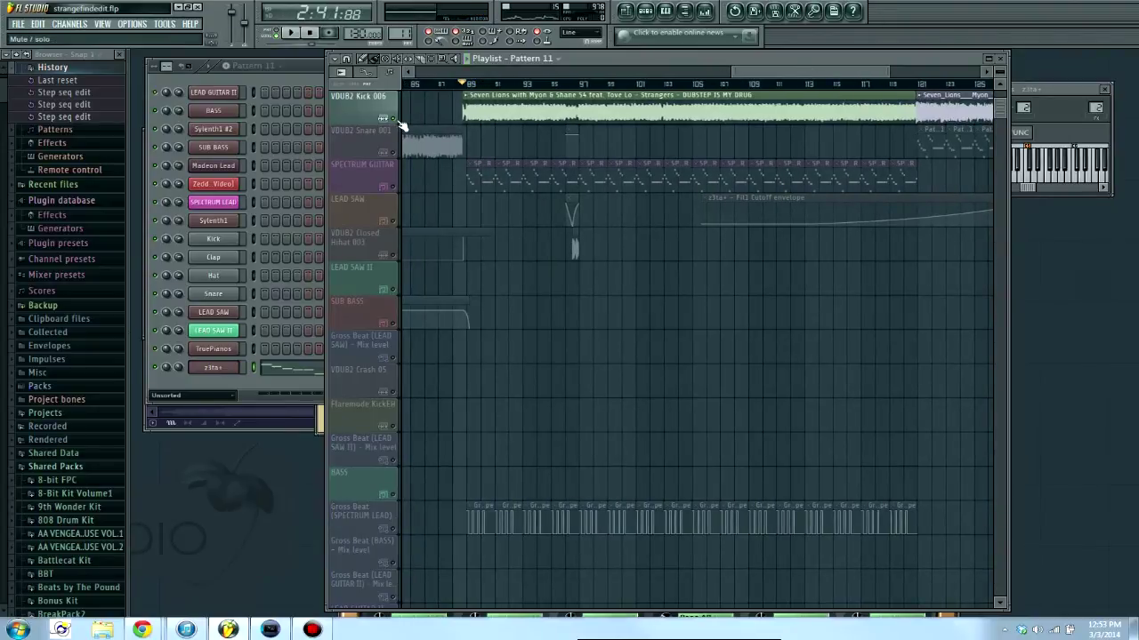
pyautogui.rightClick(399, 122)
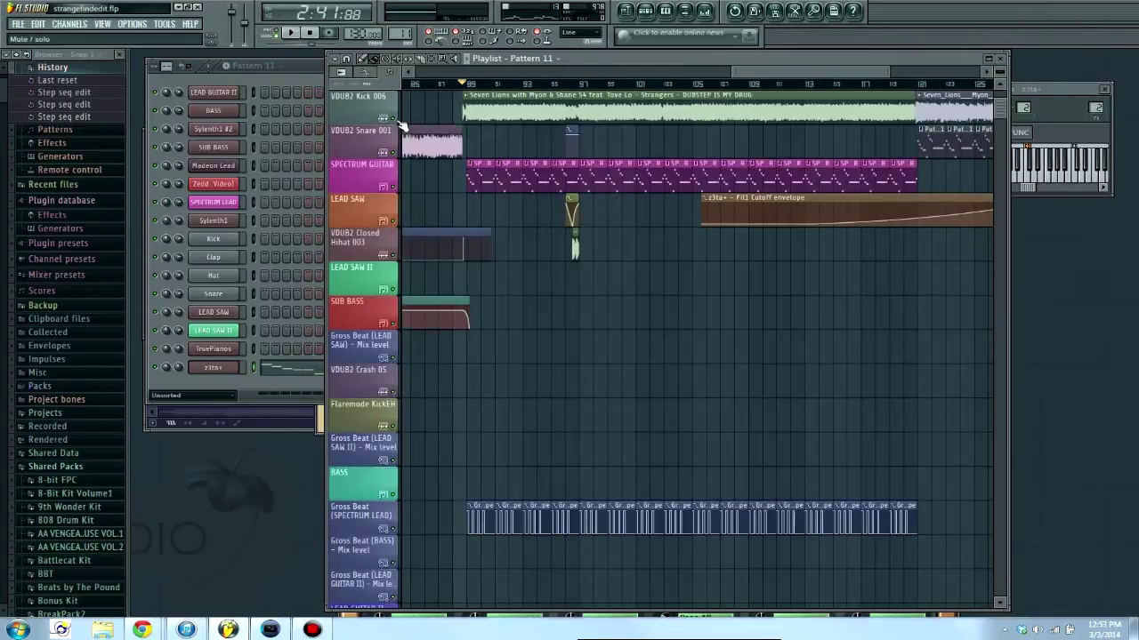
pyautogui.press('space')
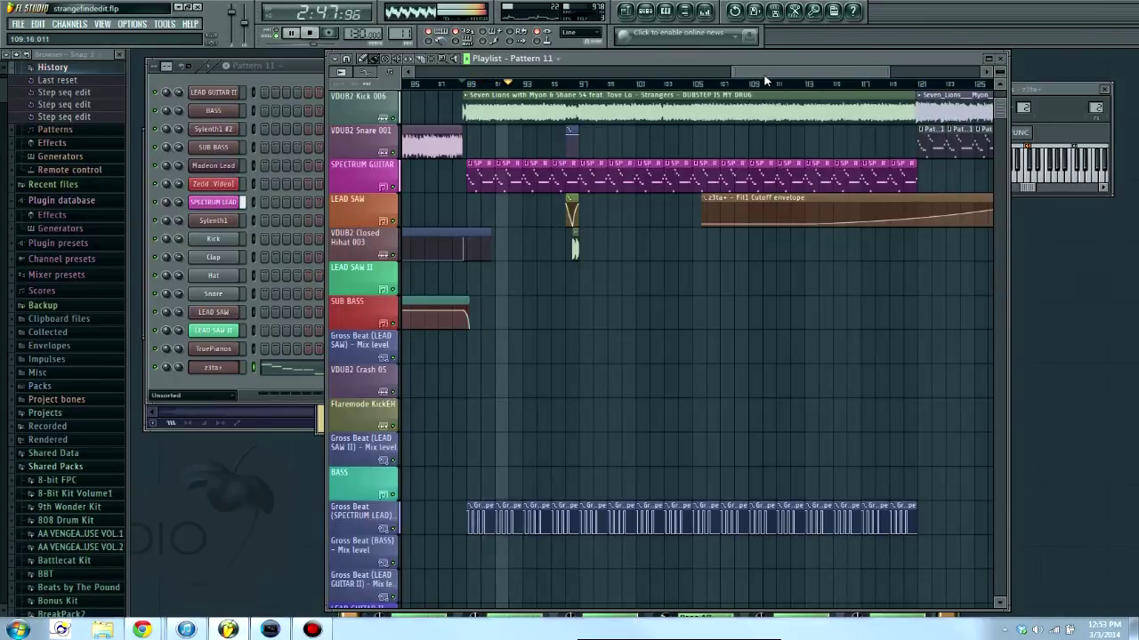
pyautogui.press('space')
# - Play the short audio clip on the VDUB2 Closed Hihat 003 track near bar 96, first soloed and again with all tracks
pyautogui.click(562, 83)
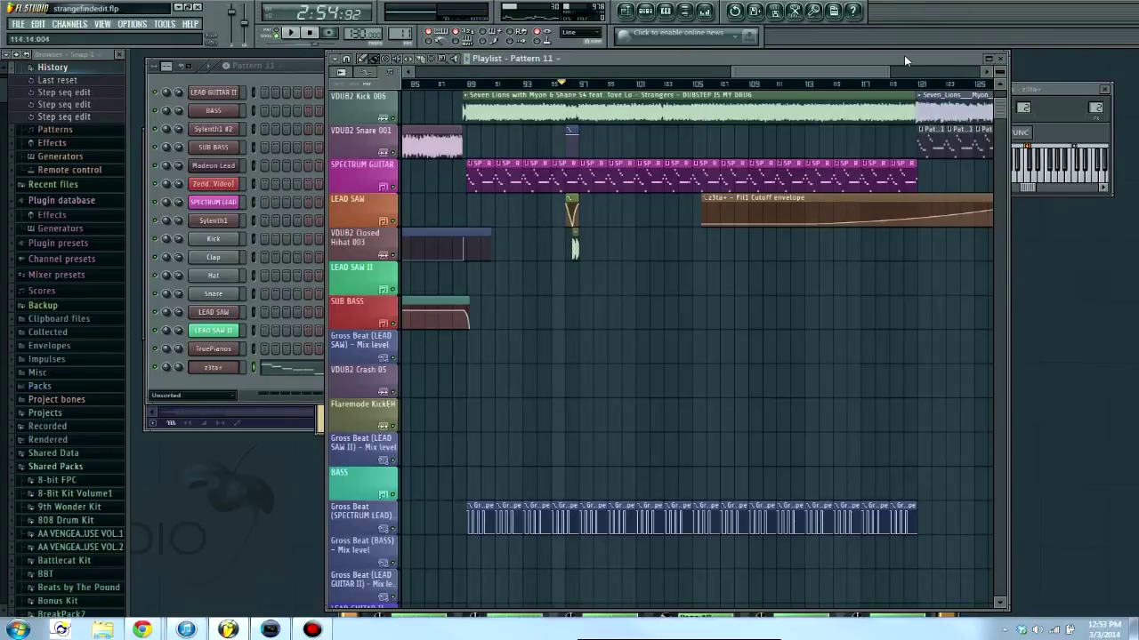
pyautogui.moveTo(885, 76); pyautogui.dragTo(803, 68)
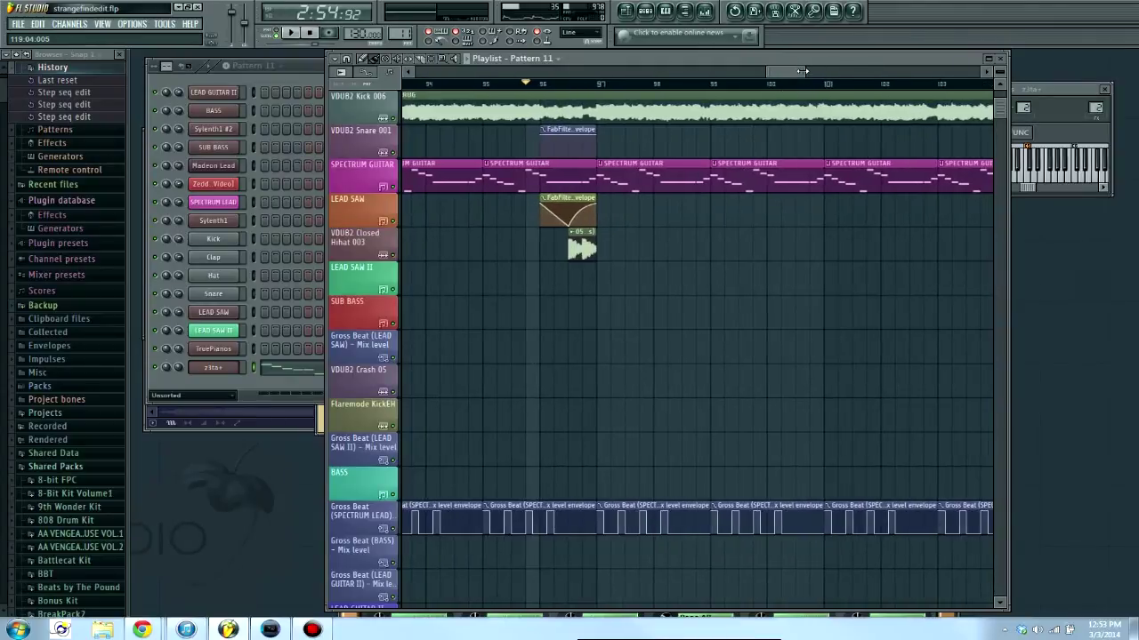
pyautogui.rightClick(396, 257)
pyautogui.press('space')
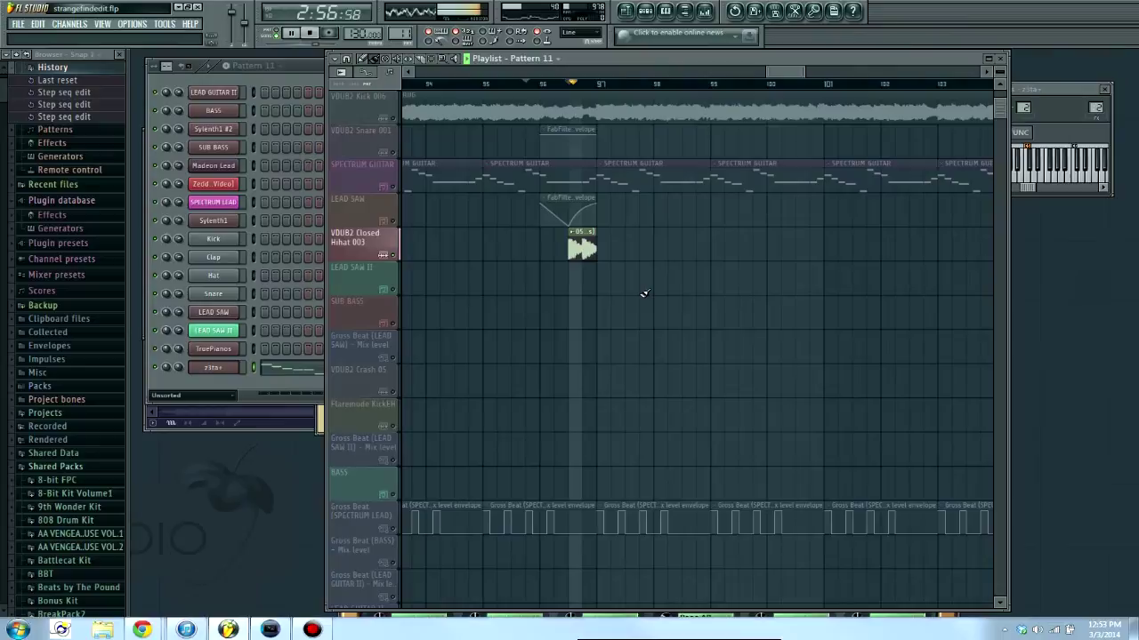
pyautogui.press('space')
pyautogui.rightClick(397, 257)
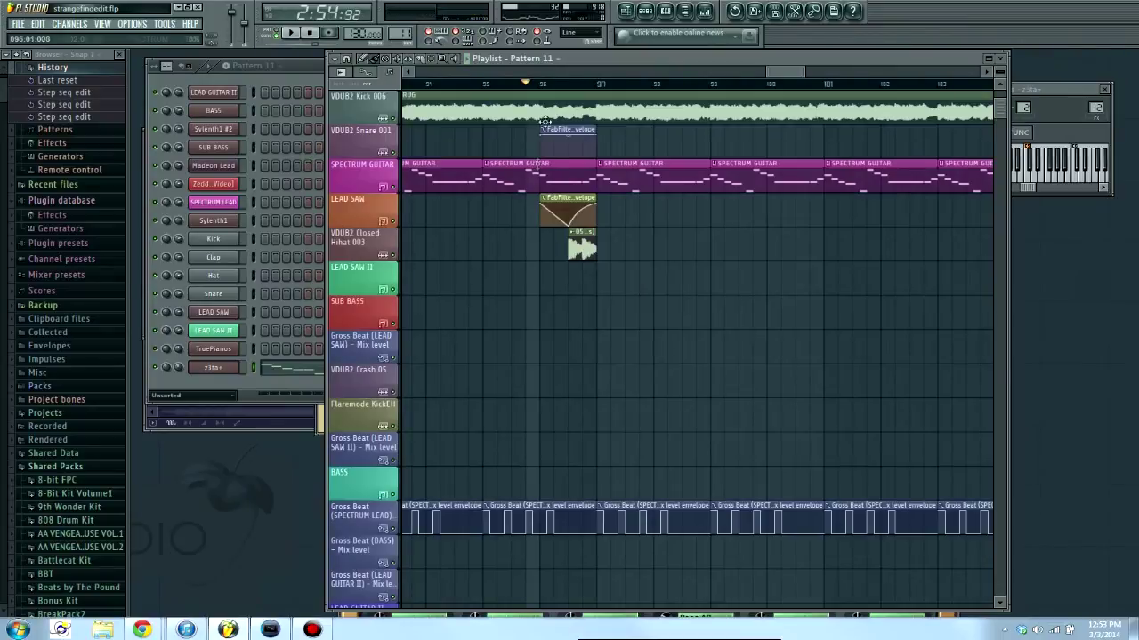
pyautogui.press('space')
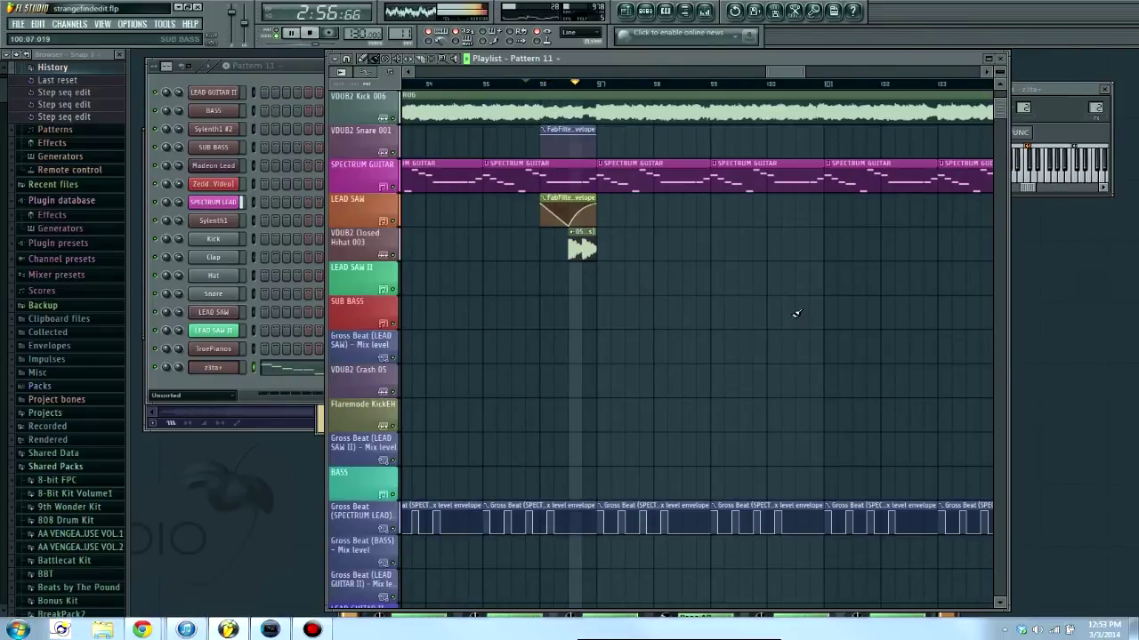
pyautogui.press('space')
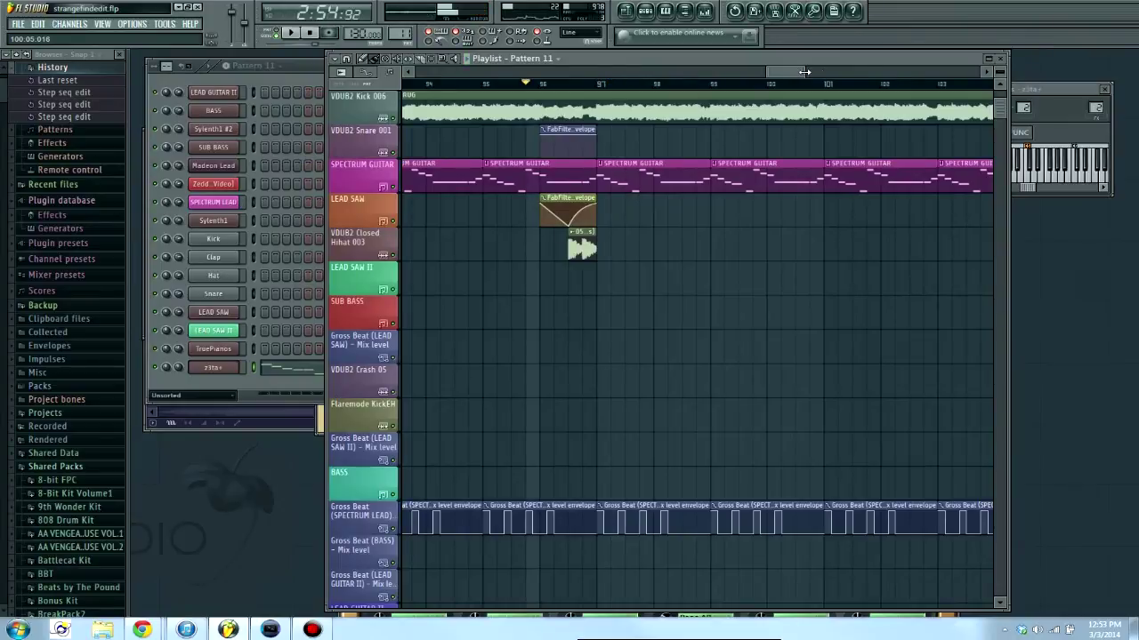
# - Examine the whole playlist arrangement from the opening clip to the final Strangers section
pyautogui.scroll(-5, 774, 89)
pyautogui.moveTo(854, 71); pyautogui.dragTo(634, 71)
pyautogui.scroll(-4, 634, 71)
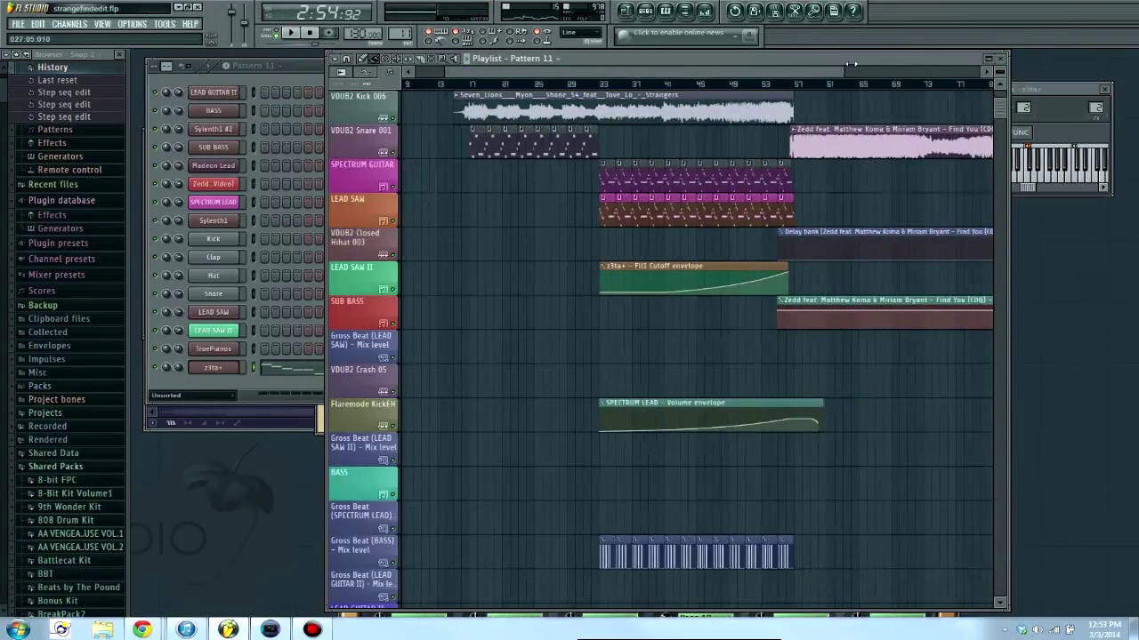
pyautogui.scroll(1, 694, 338)
pyautogui.moveTo(603, 78); pyautogui.dragTo(579, 78)
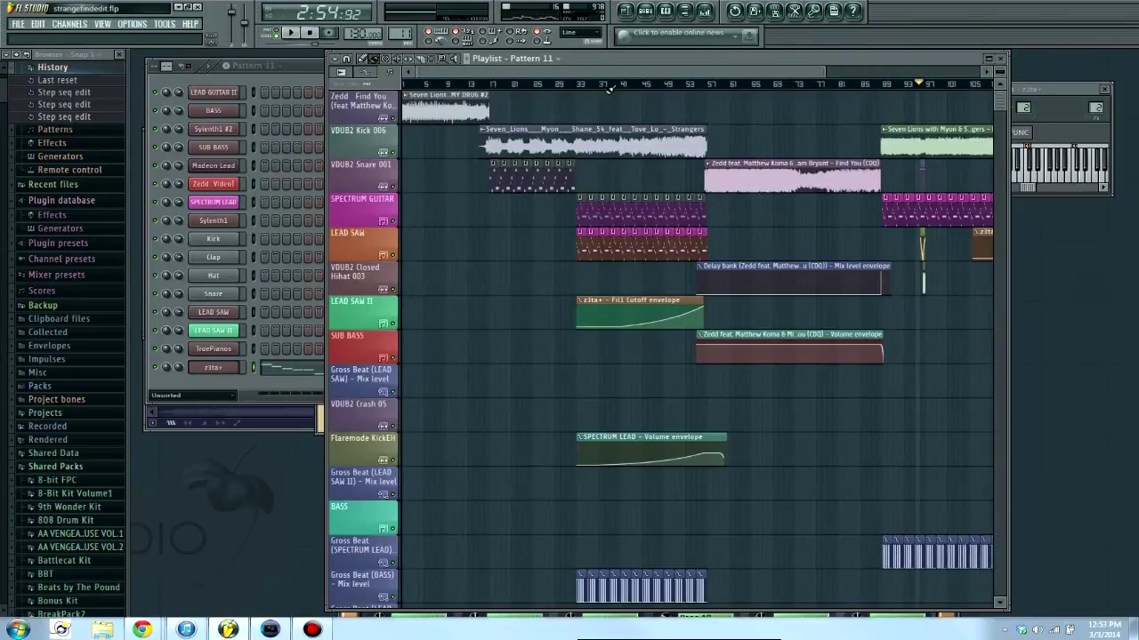
pyautogui.scroll(-4, 735, 467)
pyautogui.scroll(4, 735, 467)
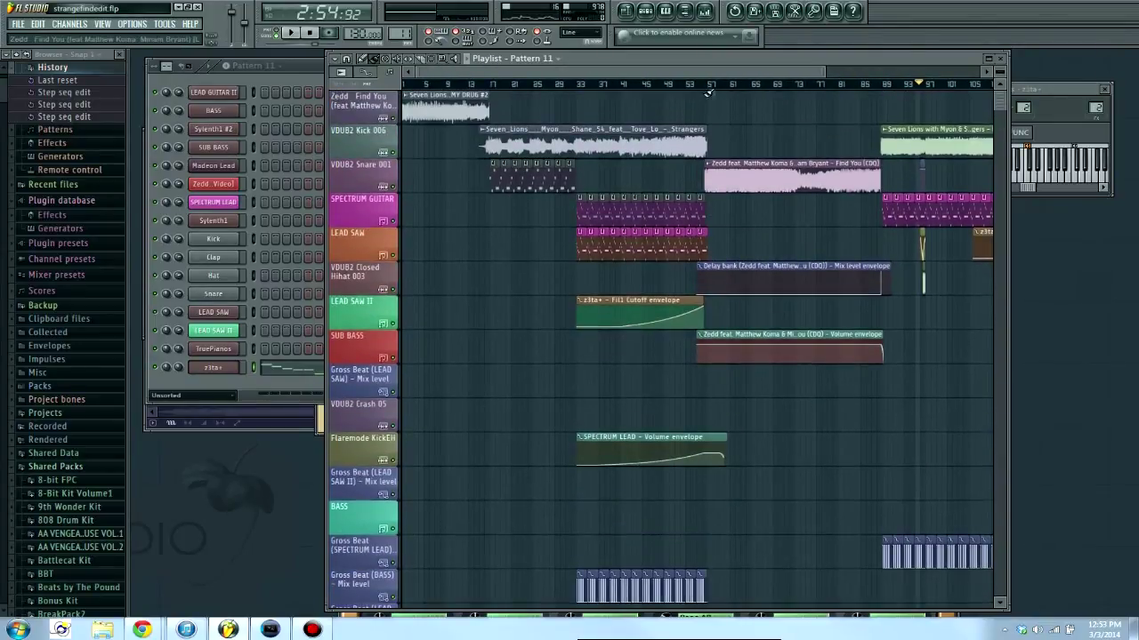
pyautogui.moveTo(848, 74); pyautogui.dragTo(636, 66)
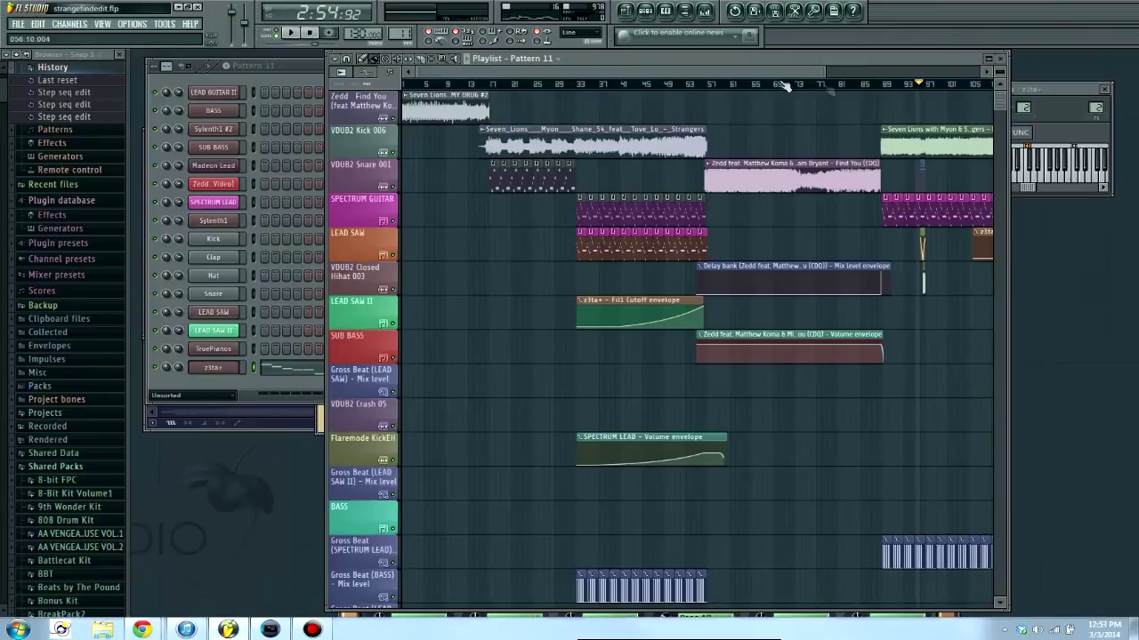
pyautogui.scroll(3, 703, 71)
pyautogui.moveTo(761, 68); pyautogui.dragTo(952, 69)
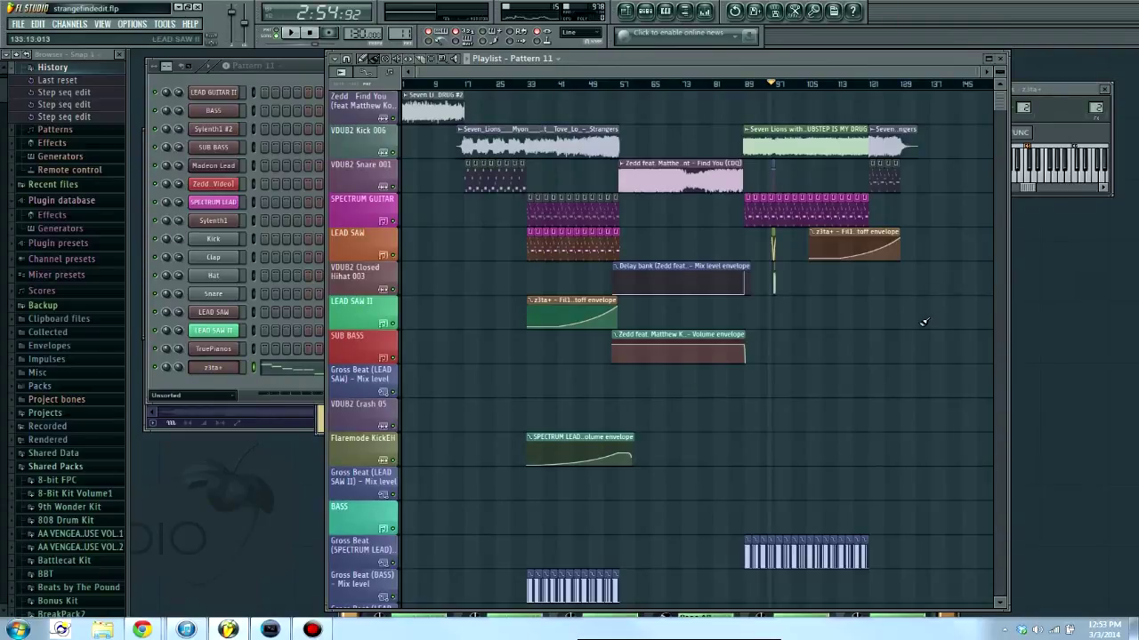